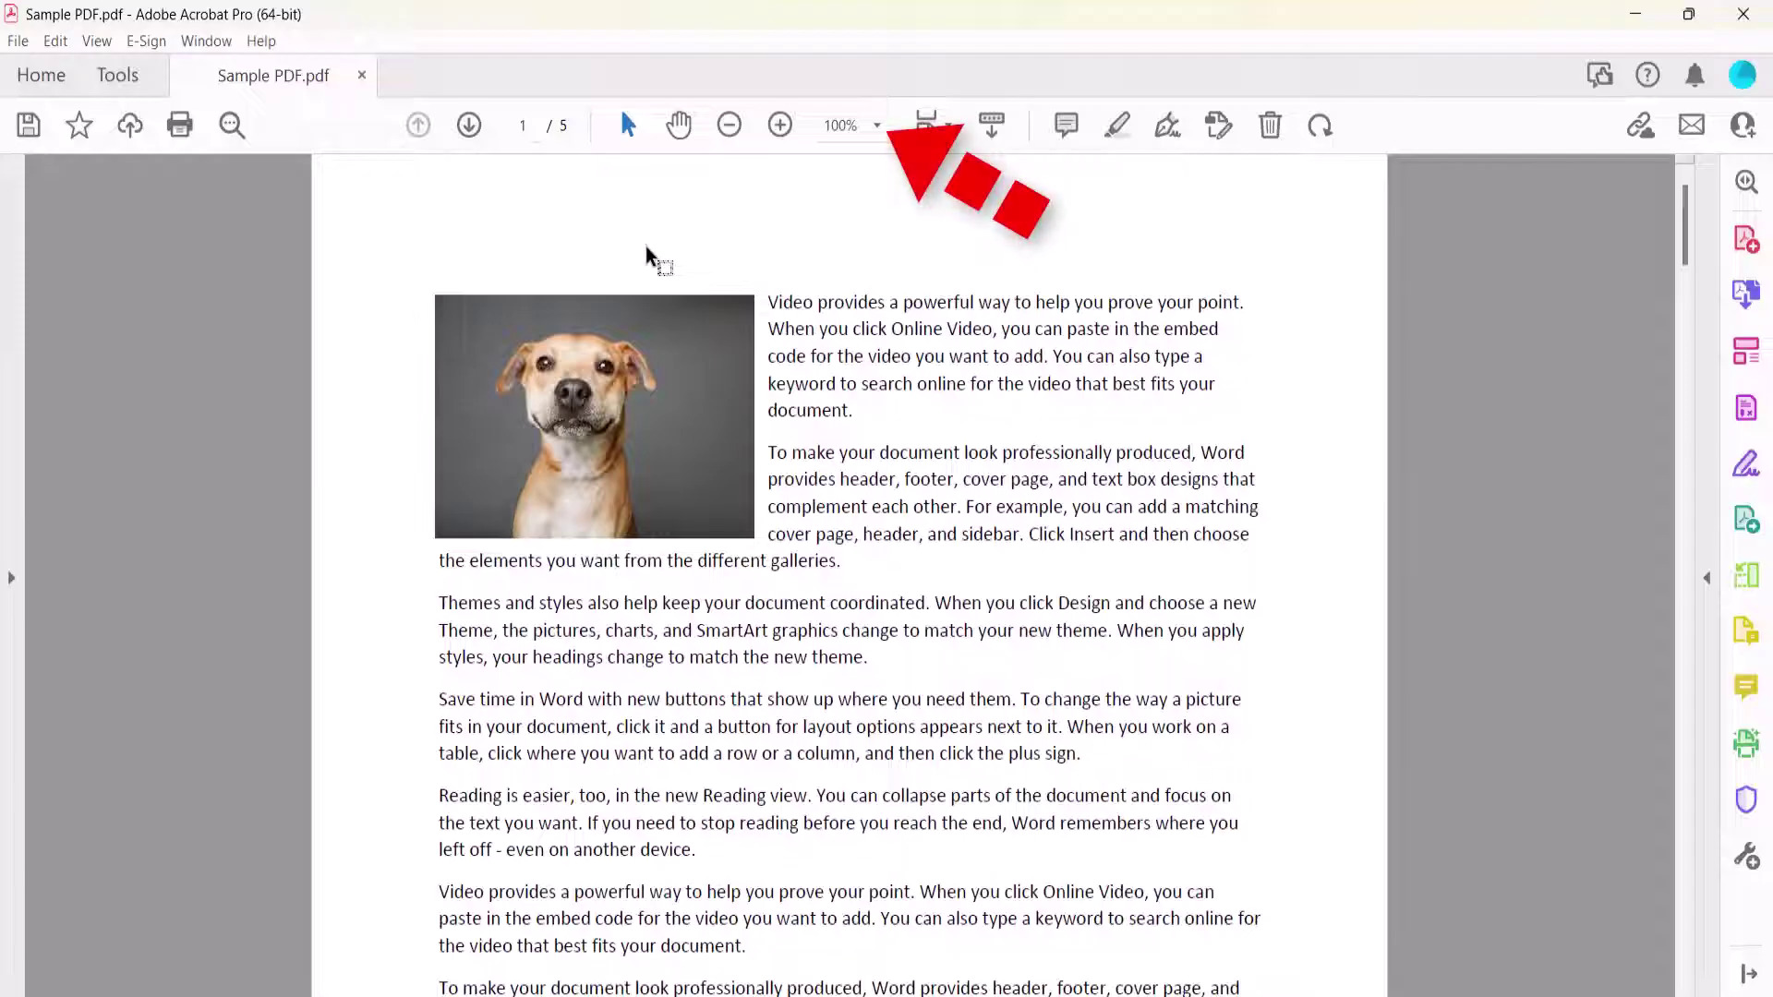
# - Zoom the sample PDF to 50% and open it in the Edit PDF tool
pyautogui.click(878, 127)
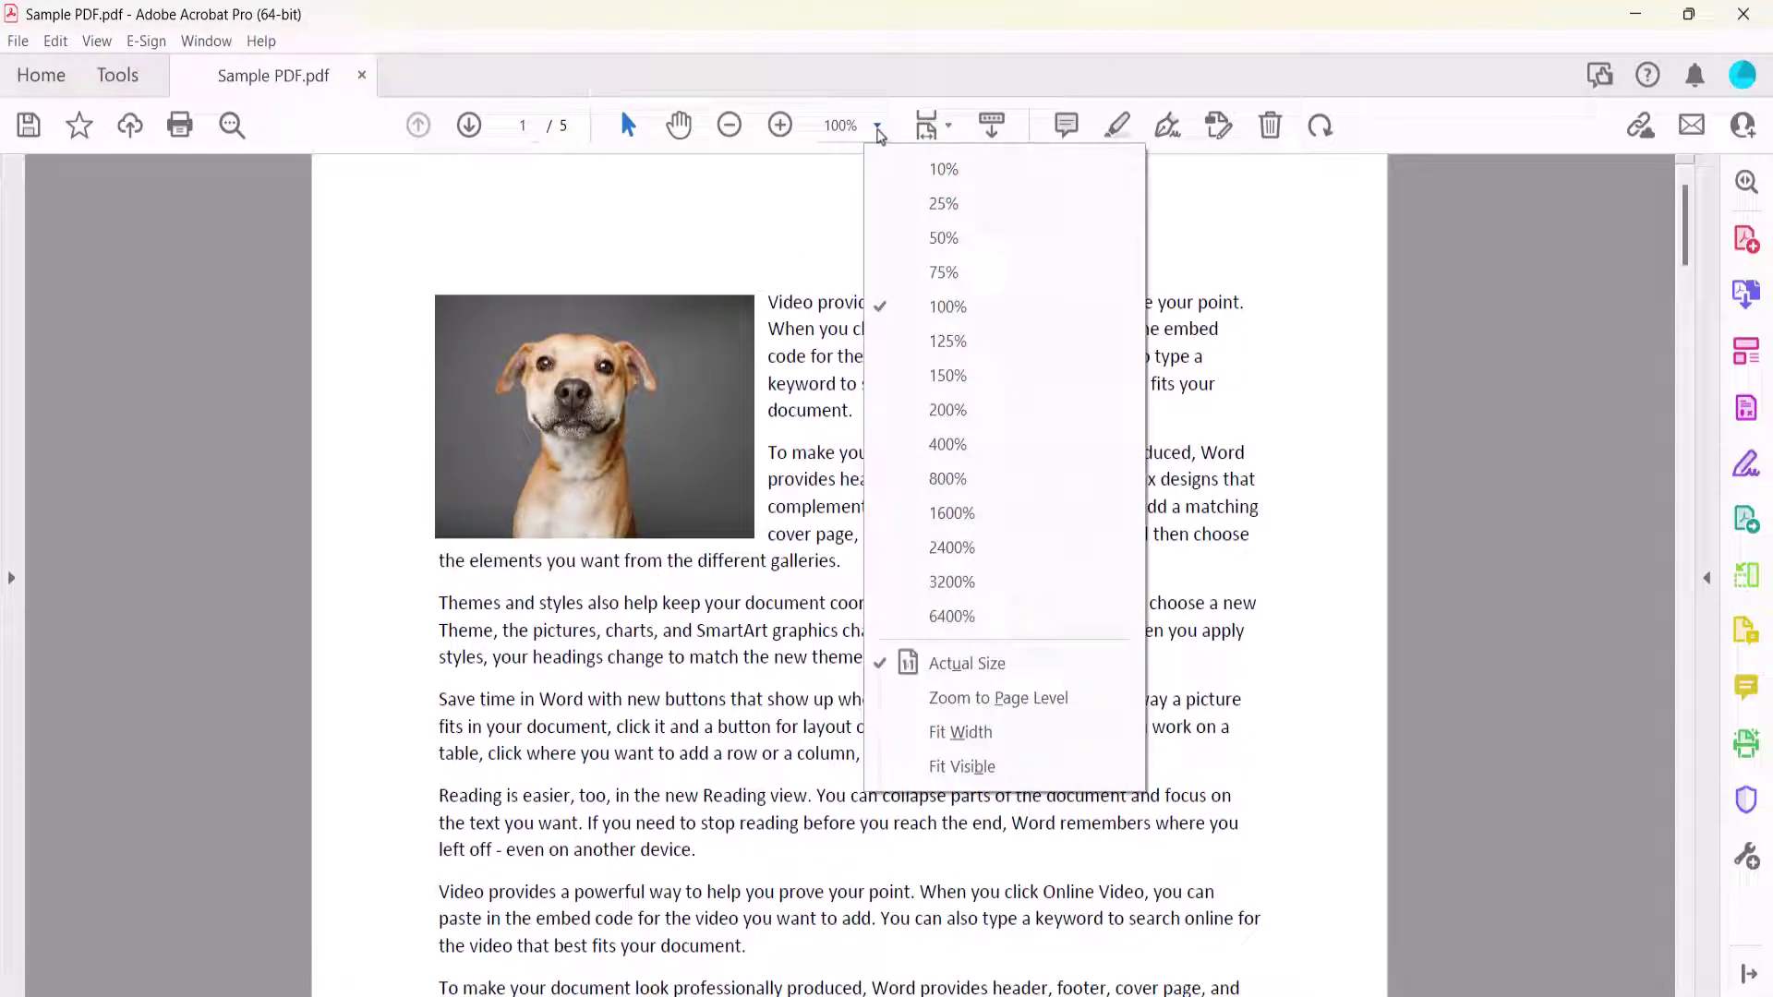
pyautogui.click(942, 239)
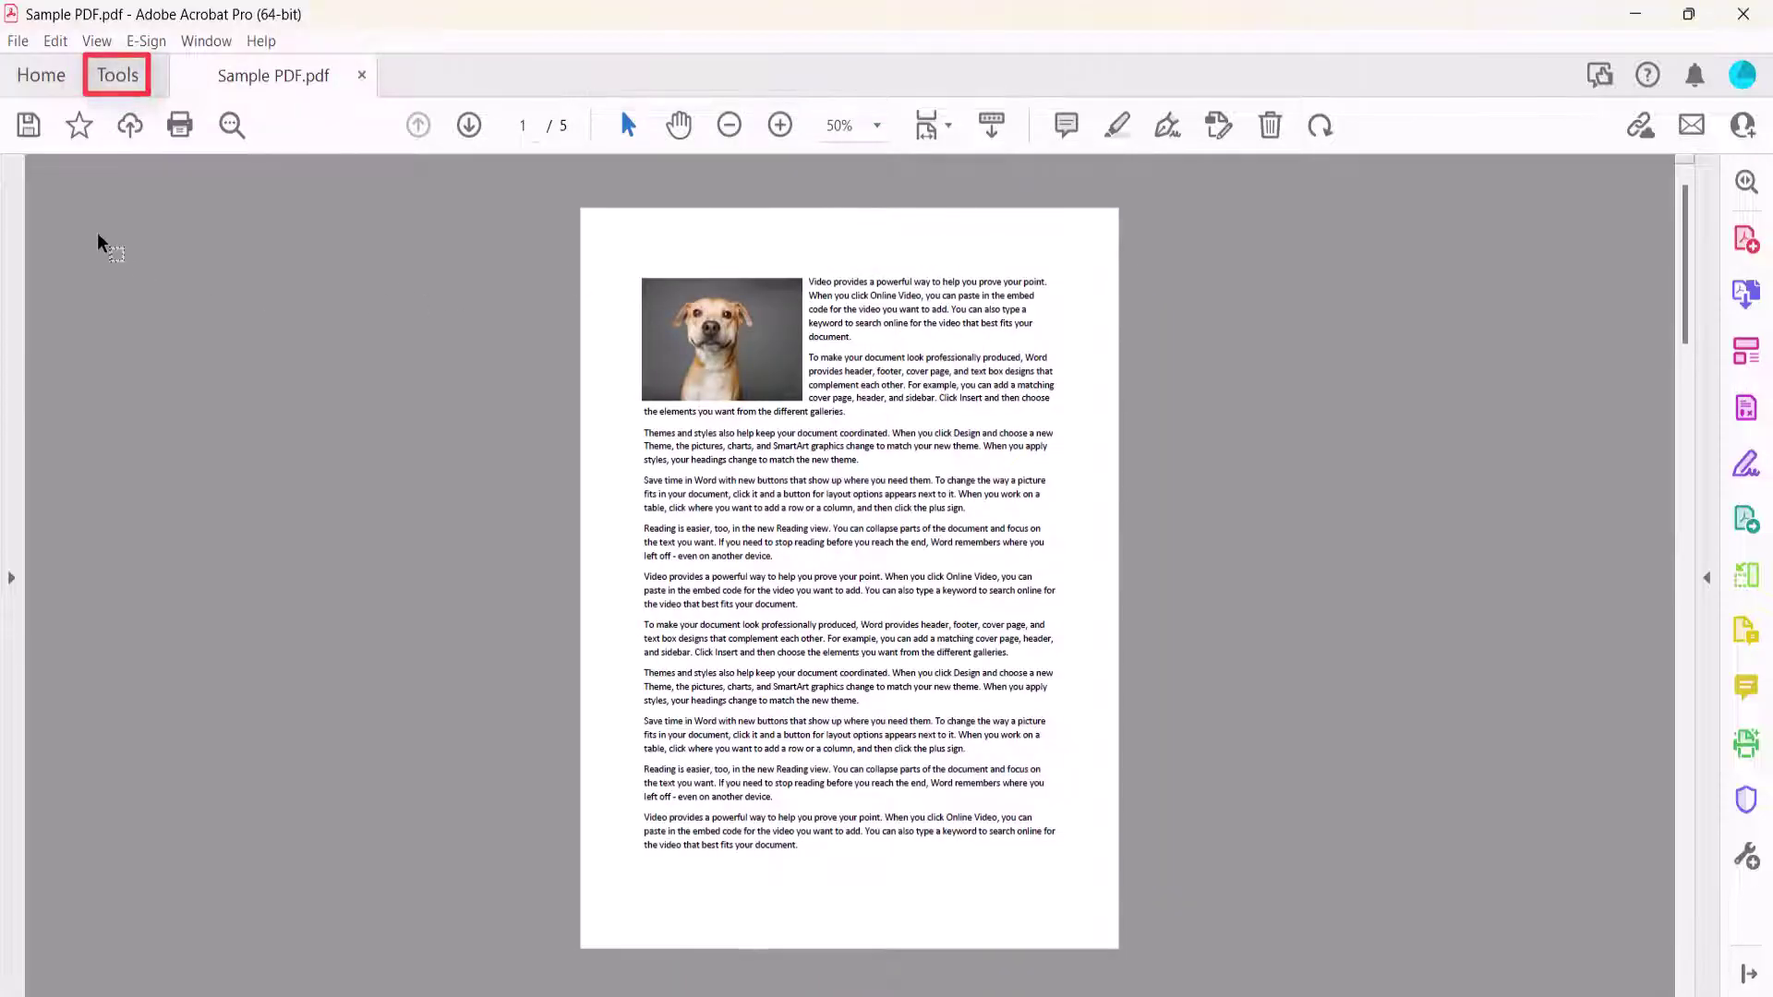
pyautogui.click(118, 75)
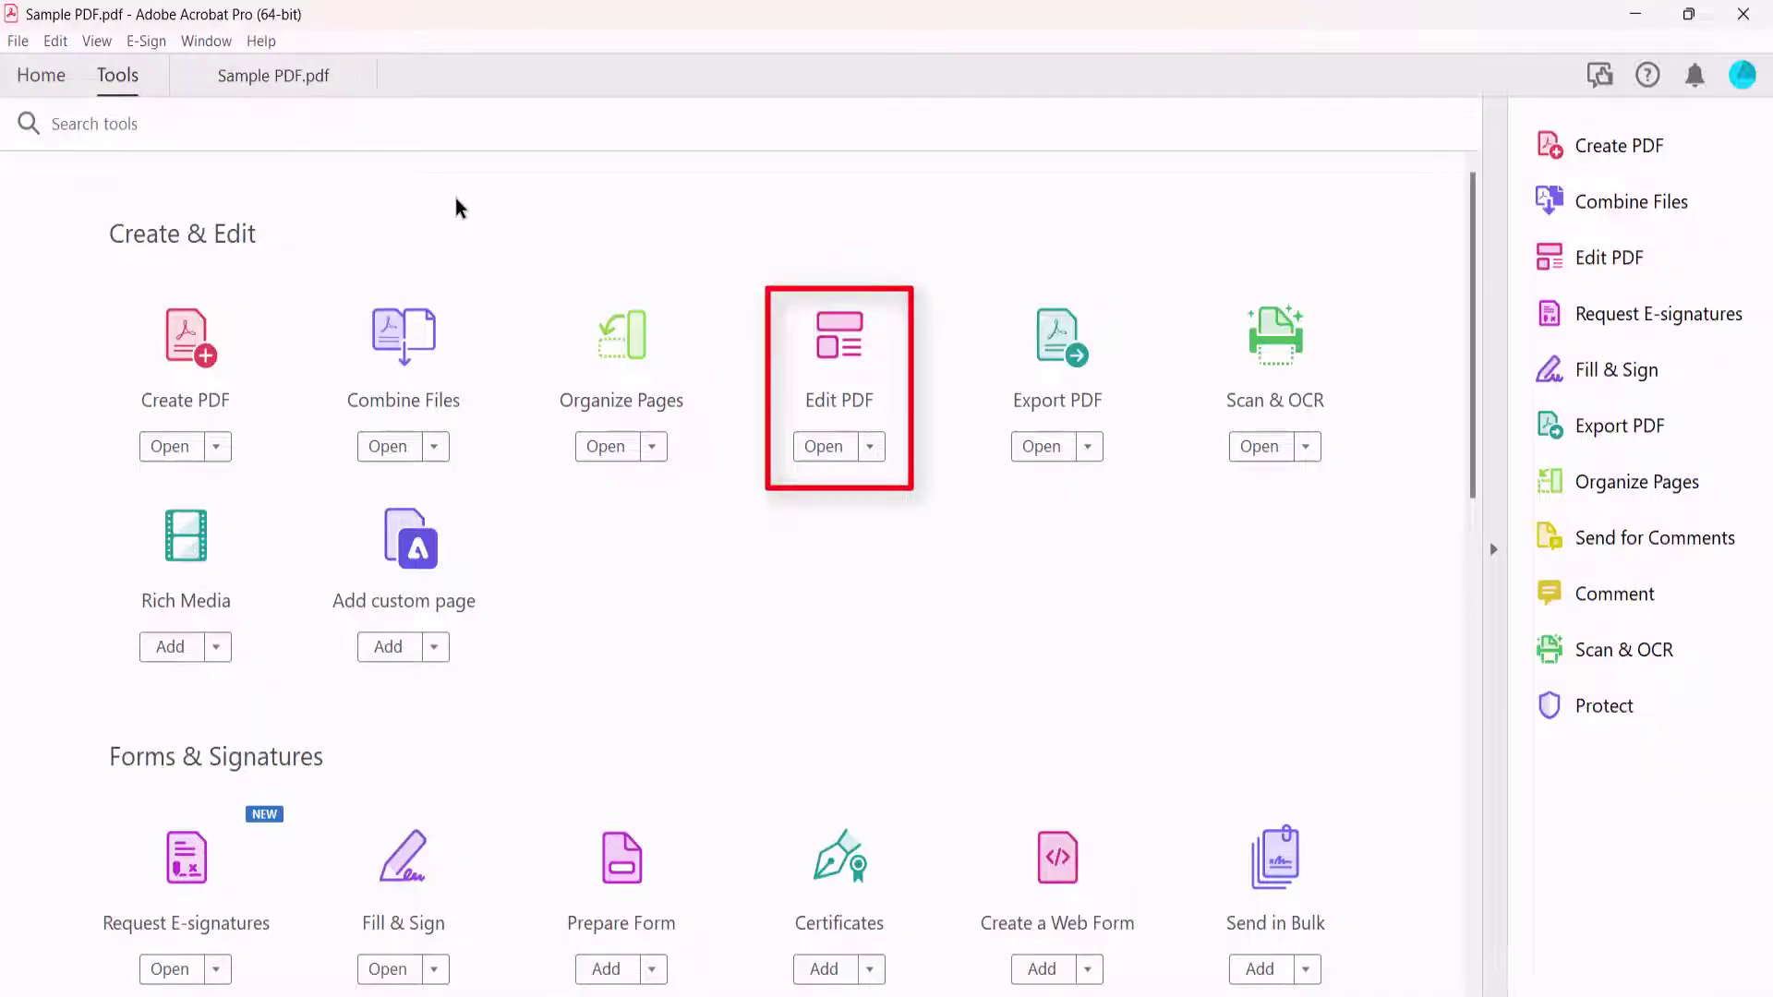
pyautogui.click(838, 340)
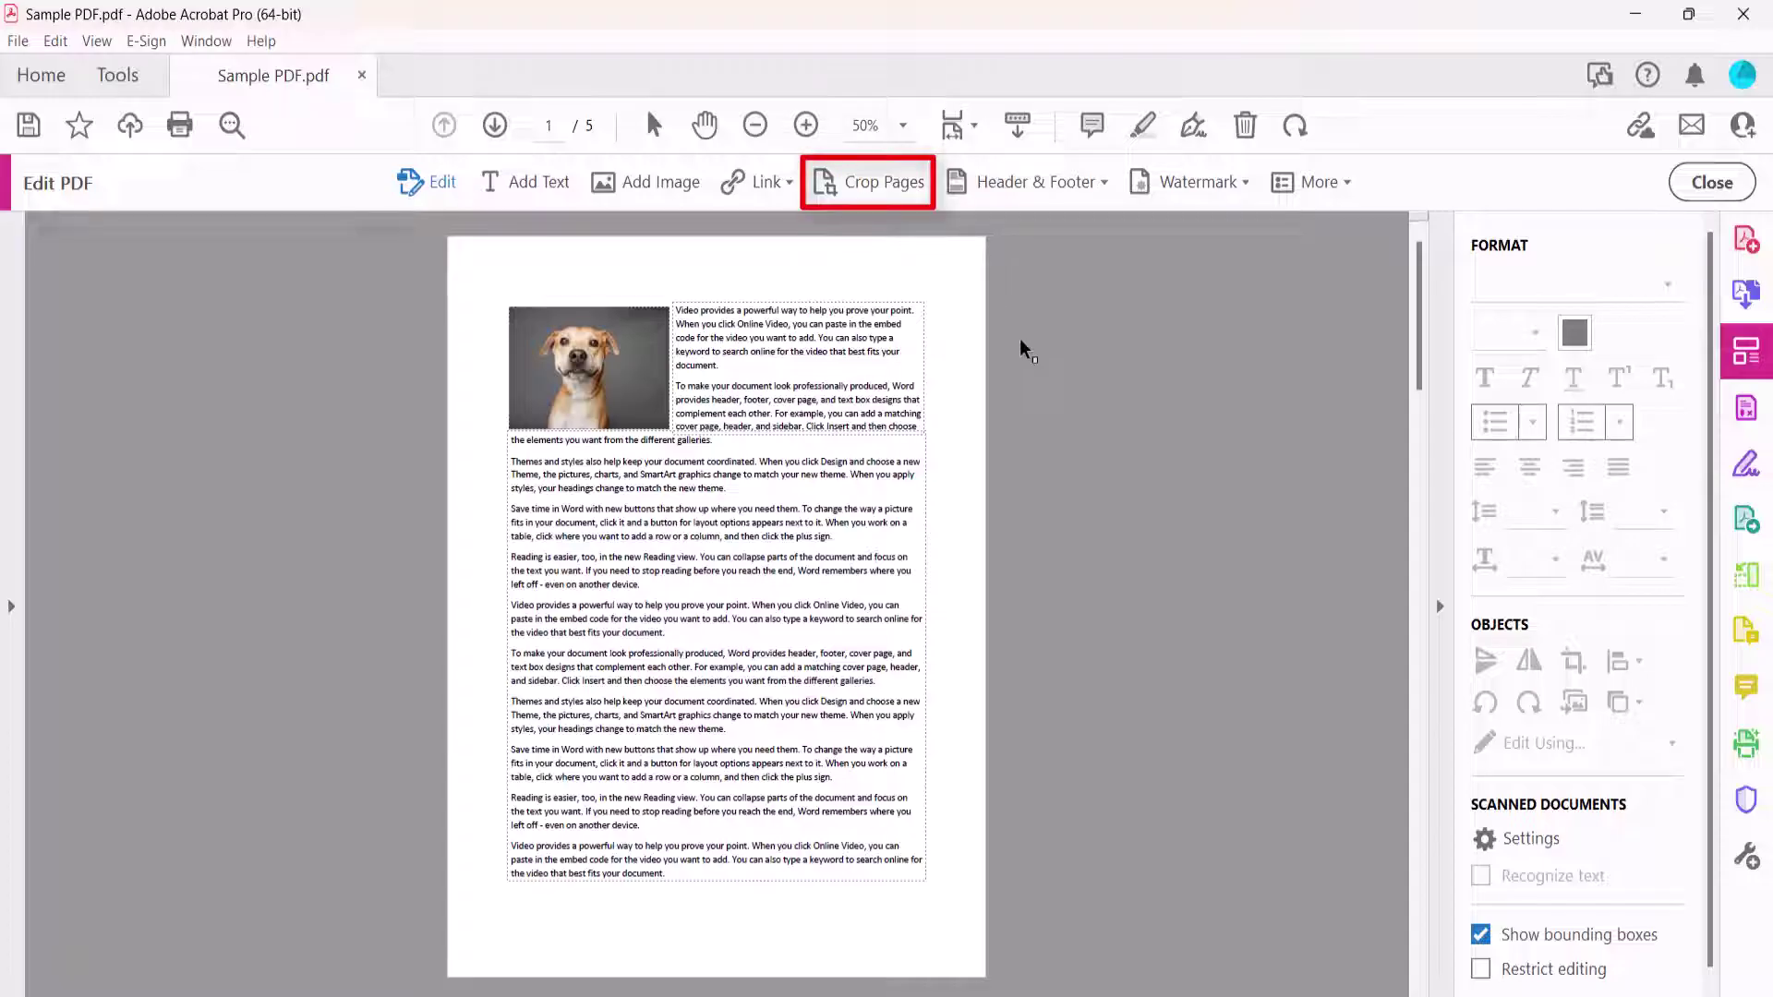
# - Draw a Crop Pages box around the dog photo and top paragraphs, trimming its bottom-right corner
pyautogui.click(844, 182)
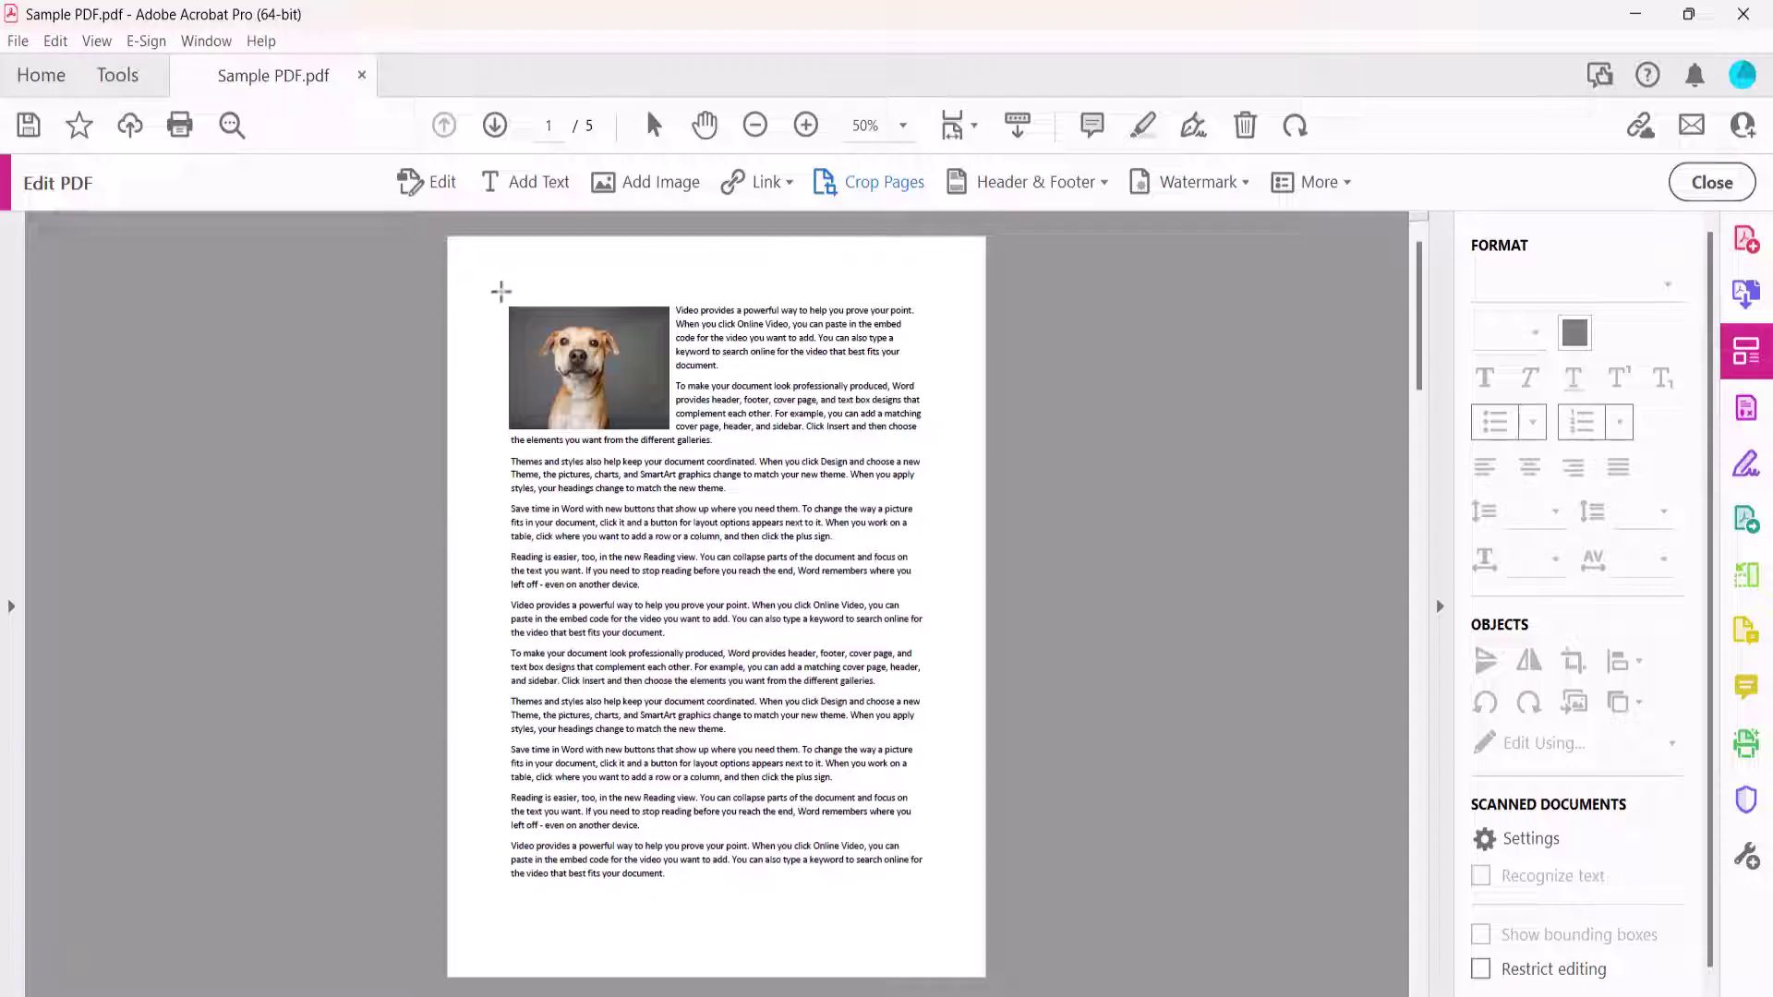
pyautogui.moveTo(490, 304)
pyautogui.mouseDown()
pyautogui.moveTo(937, 477)
pyautogui.moveTo(932, 596)
pyautogui.mouseUp()
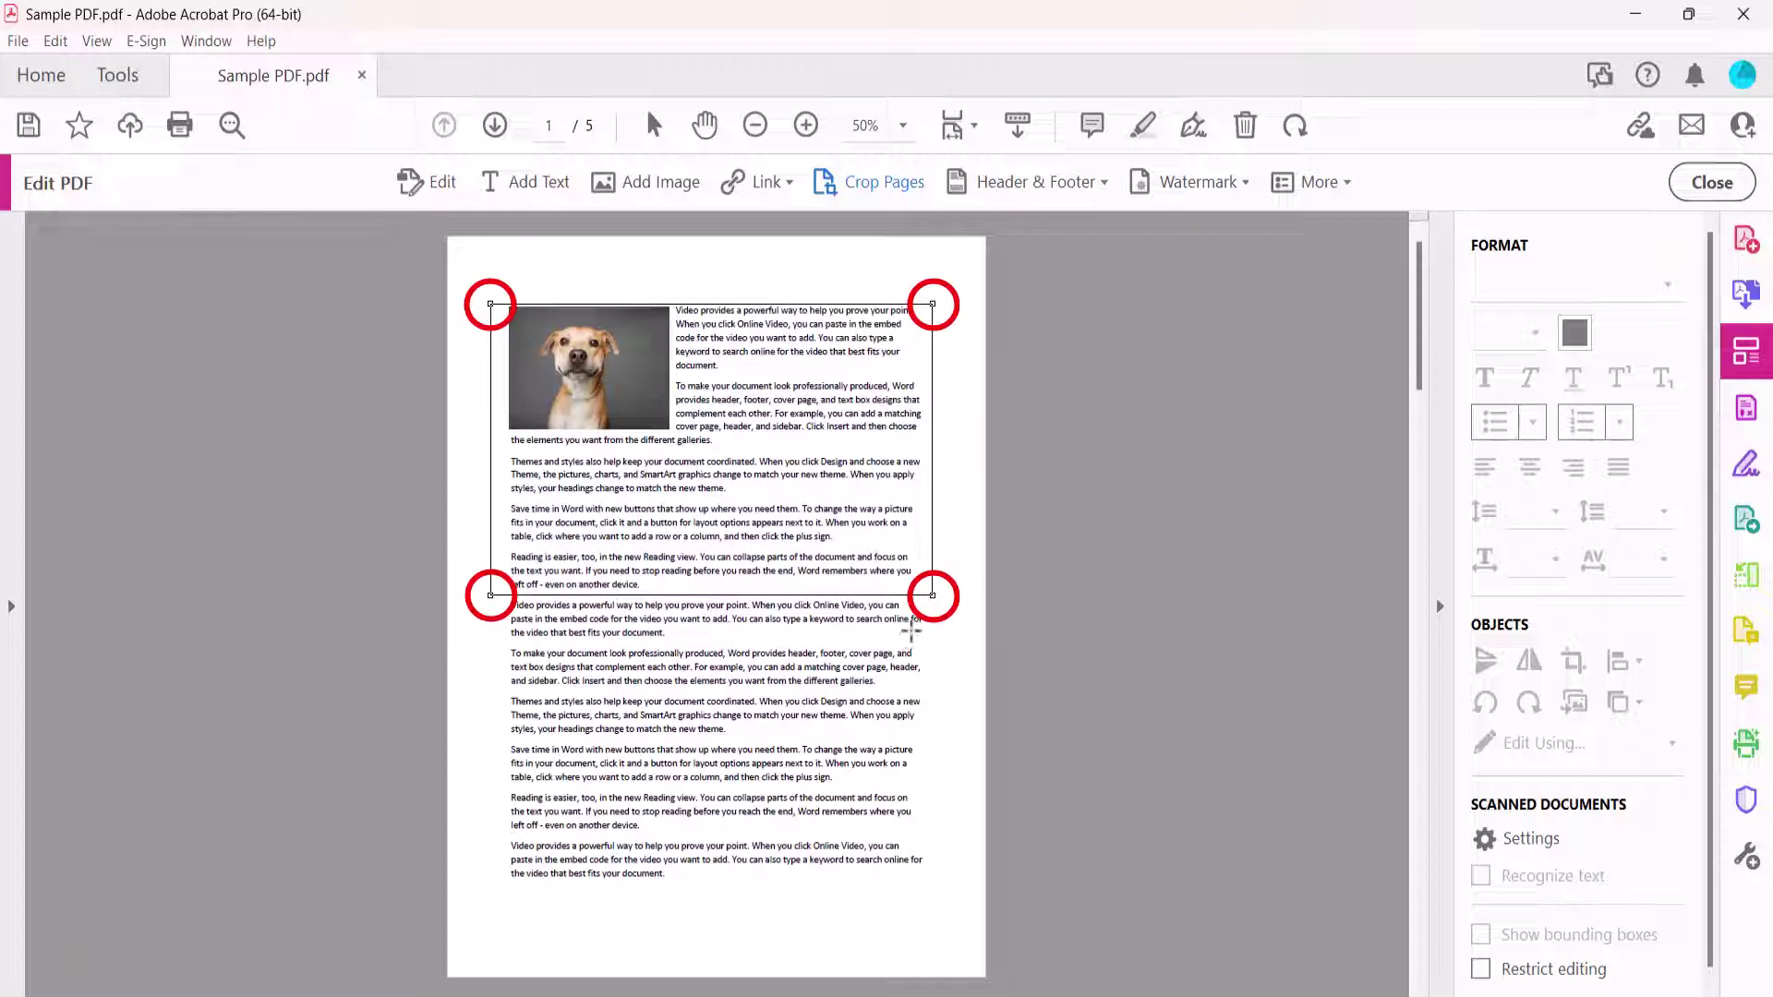
pyautogui.moveTo(929, 592); pyautogui.dragTo(920, 552)
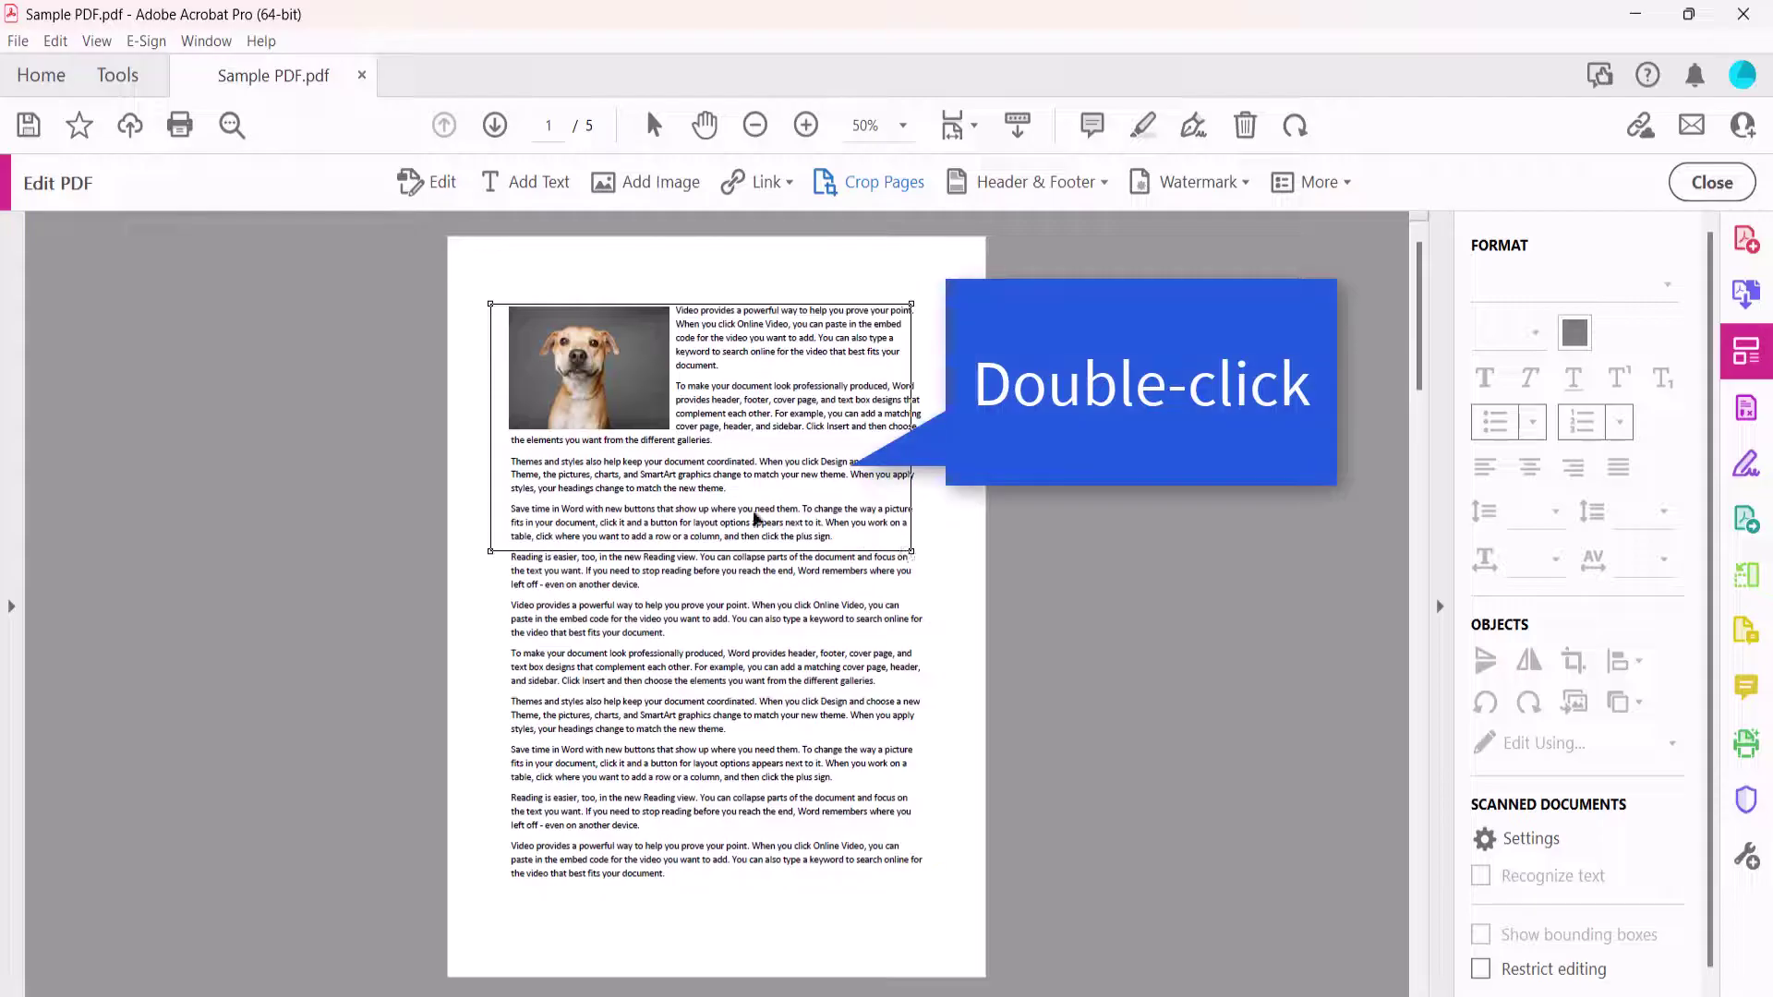
# - Set the crop's right margin to 0.625 in and apply it to page 1
pyautogui.doubleClick(688, 474)
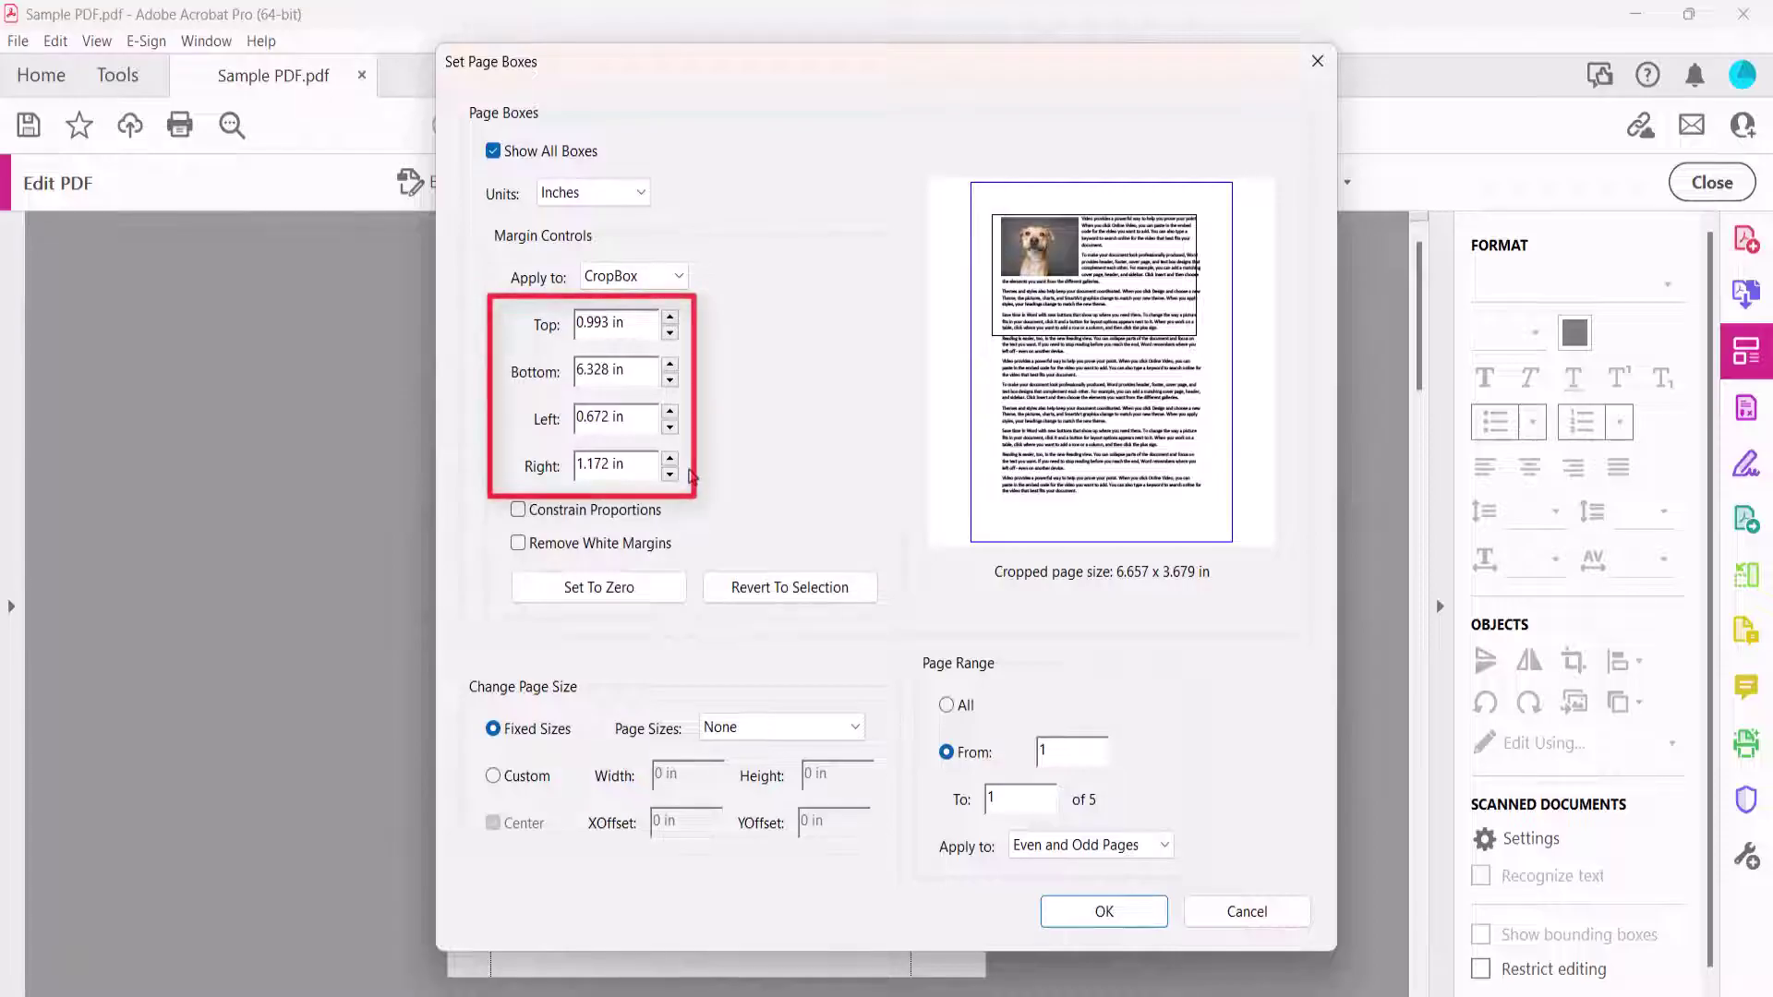
pyautogui.click(670, 459)
pyautogui.click(670, 475)
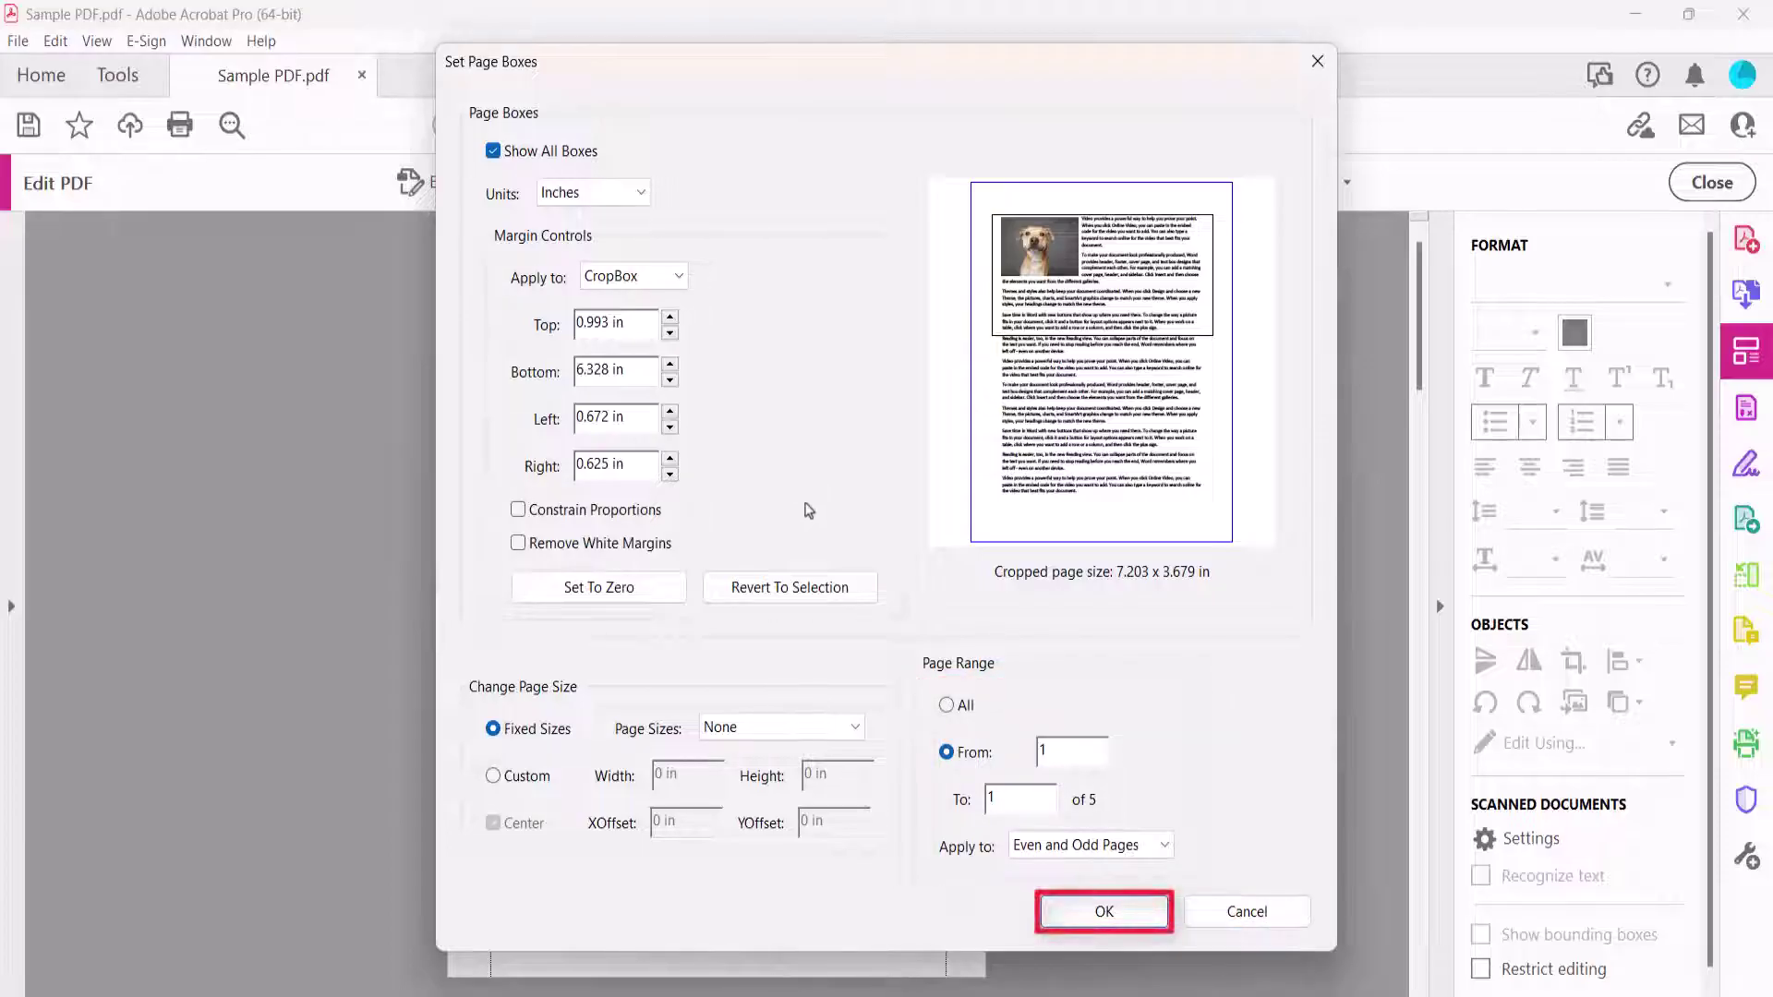
pyautogui.click(1067, 911)
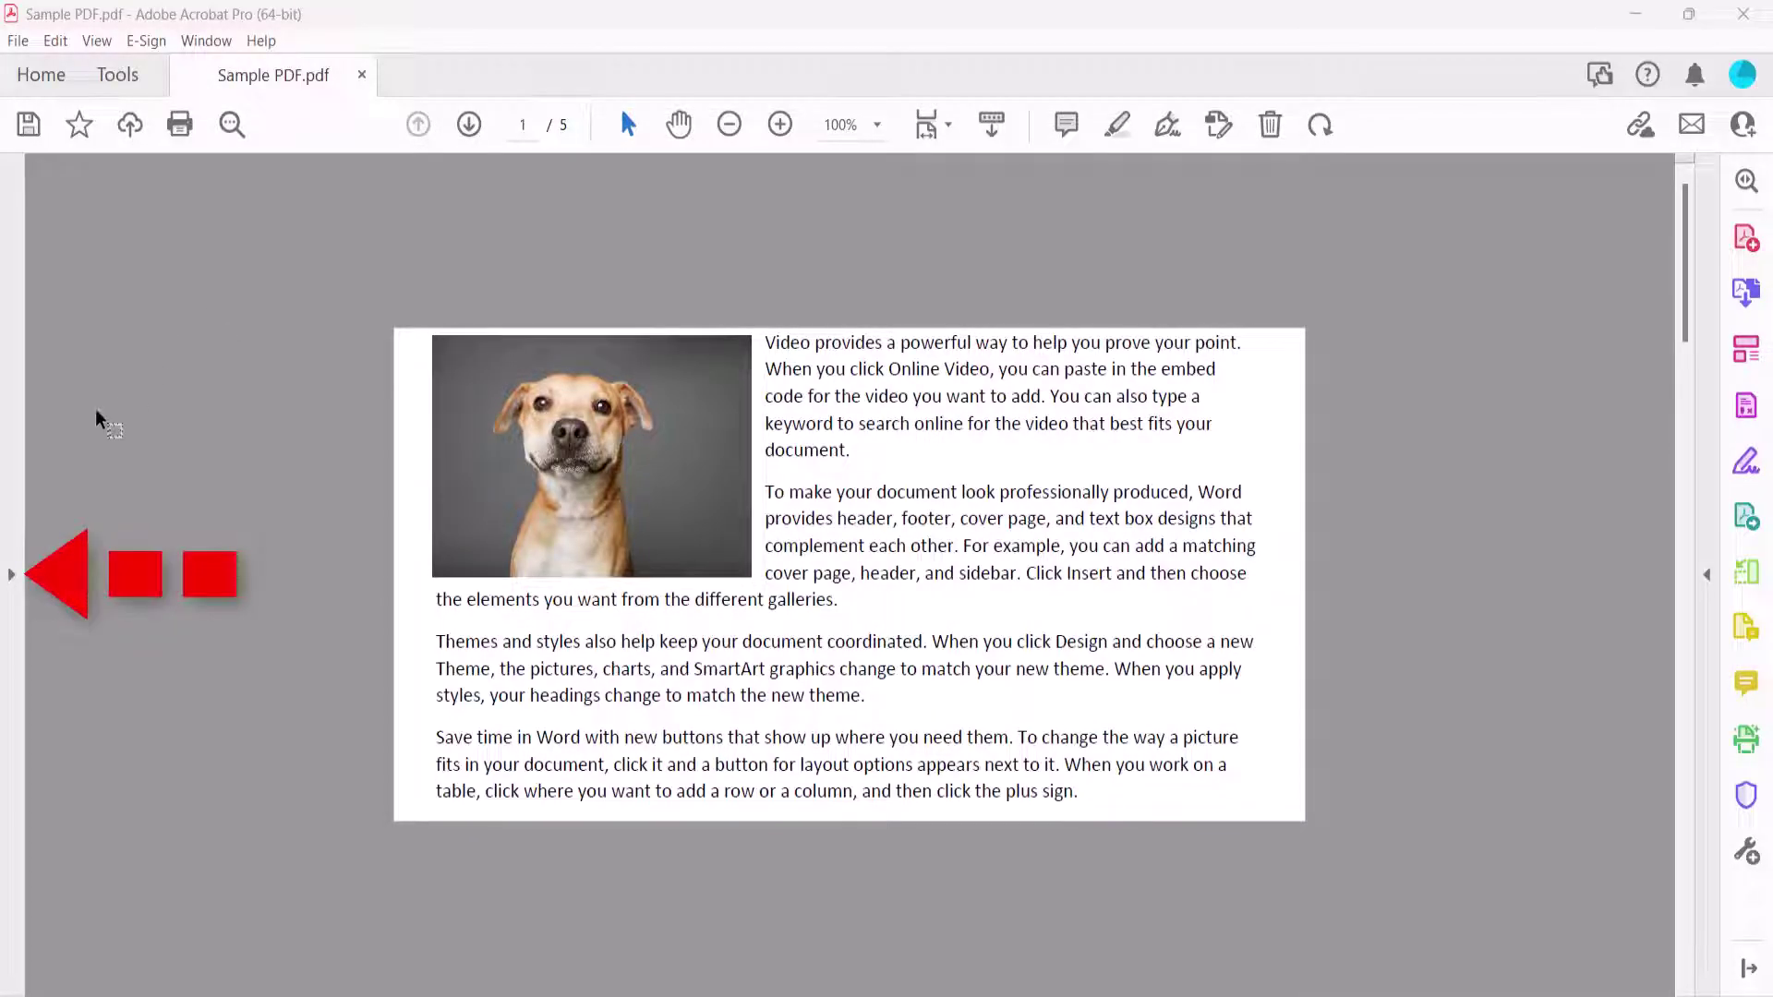
# - Show the page thumbnails and select page 1
pyautogui.click(12, 576)
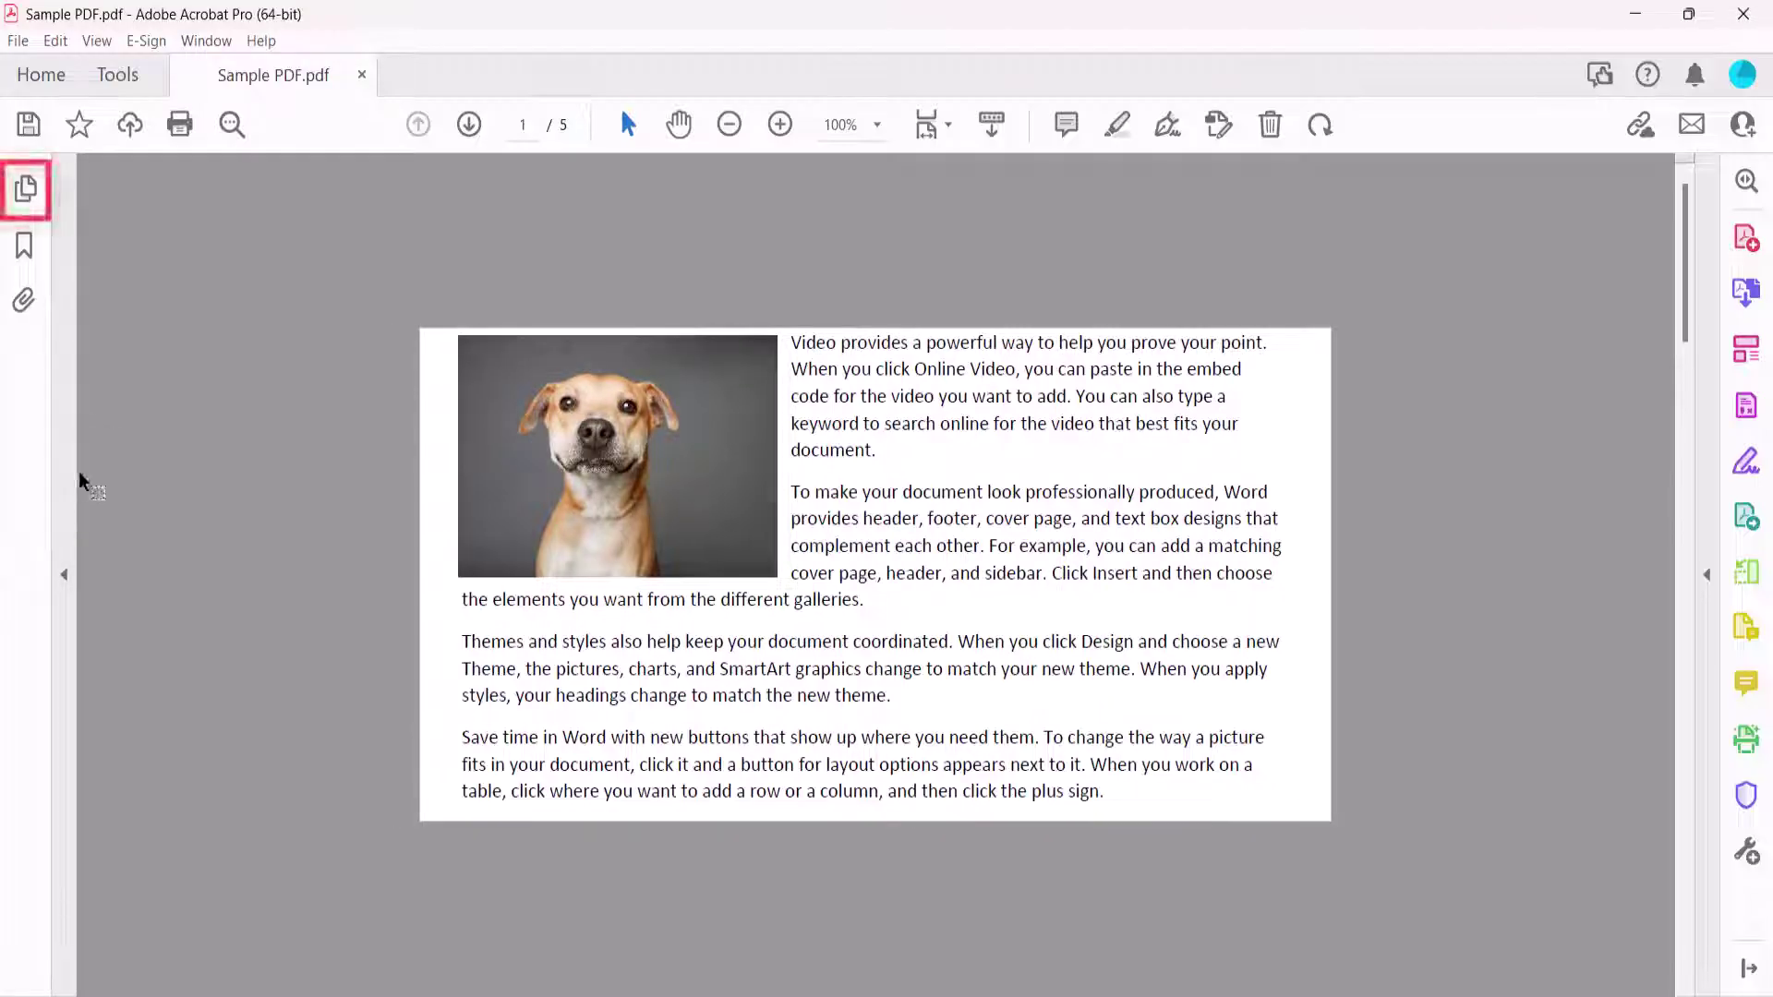
pyautogui.click(25, 189)
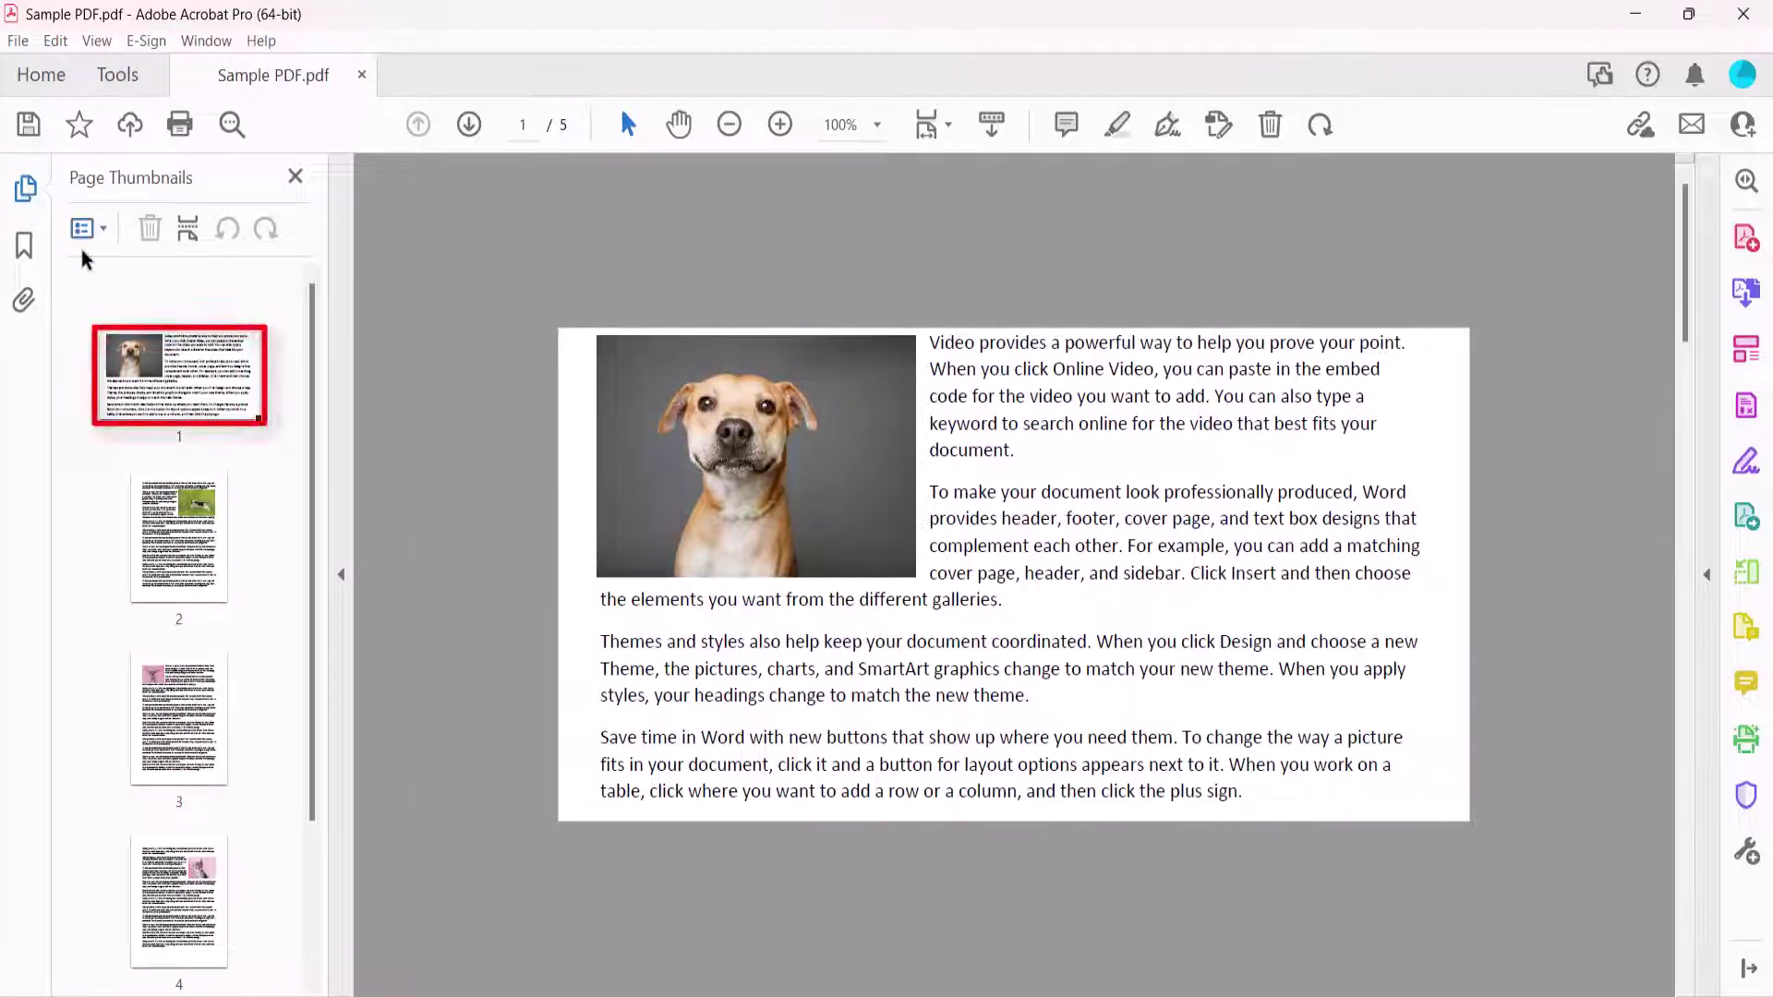
pyautogui.click(129, 382)
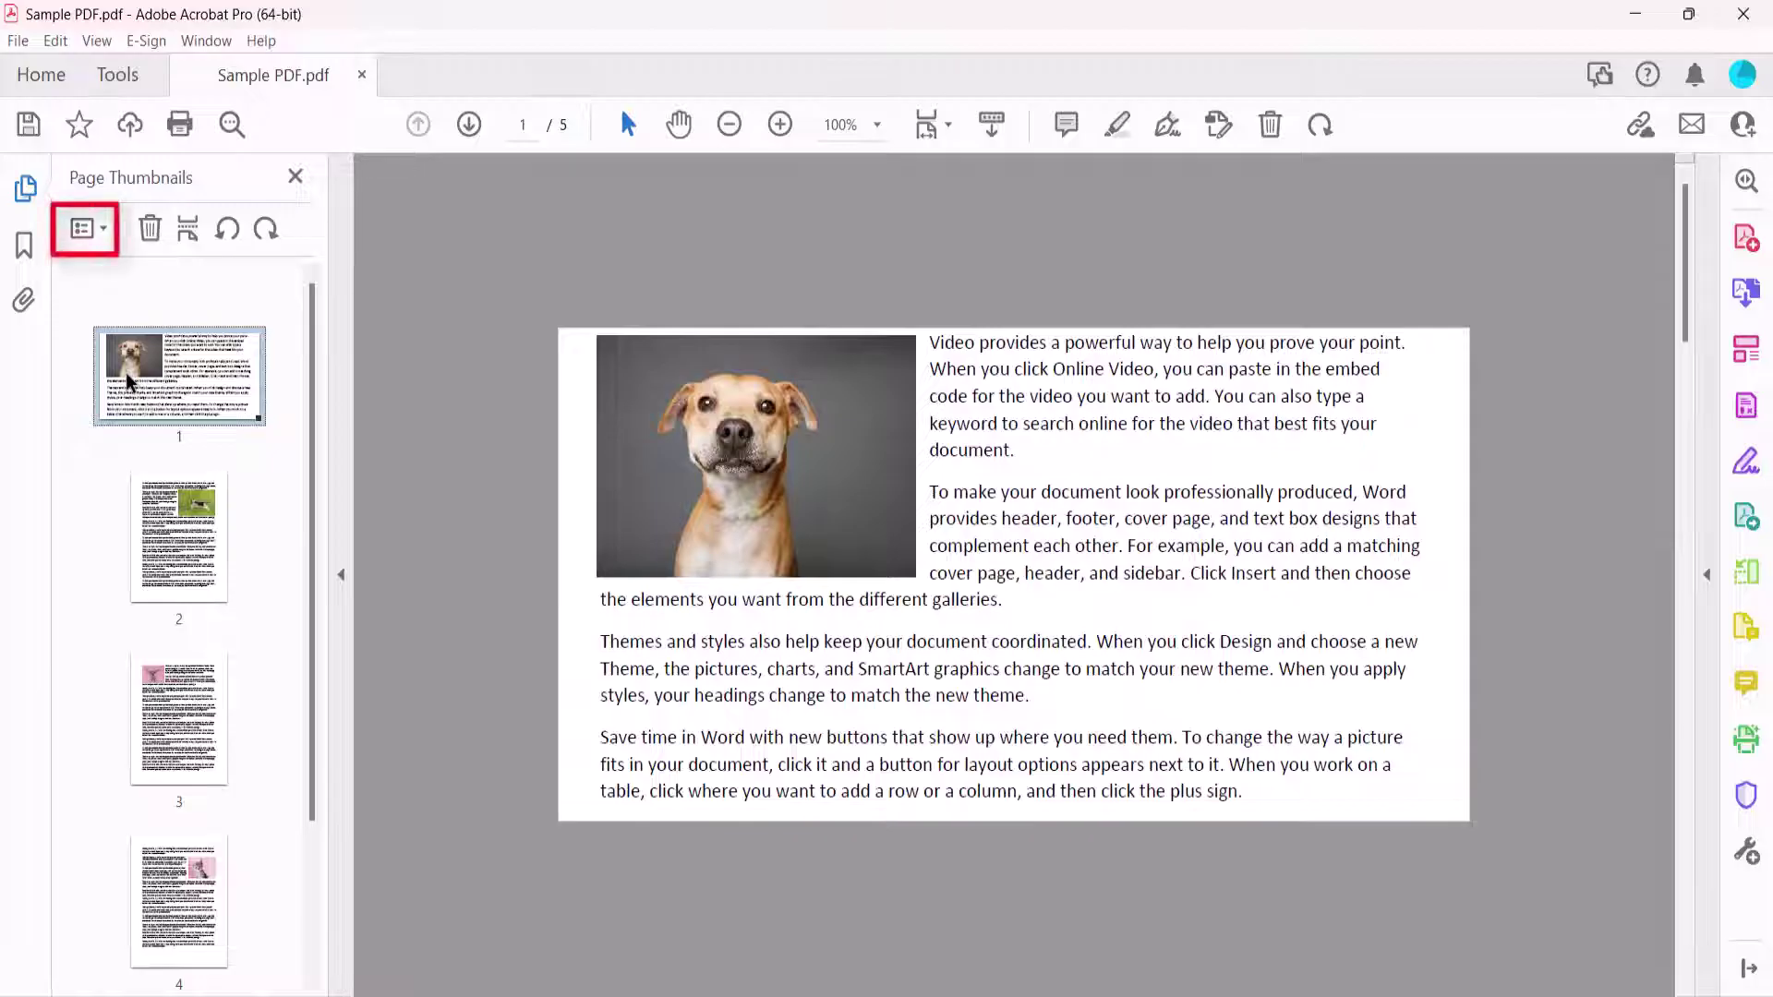
# - Reset page 1's crop margins to zero, restoring its full 8.5 x 11 in size
pyautogui.click(103, 231)
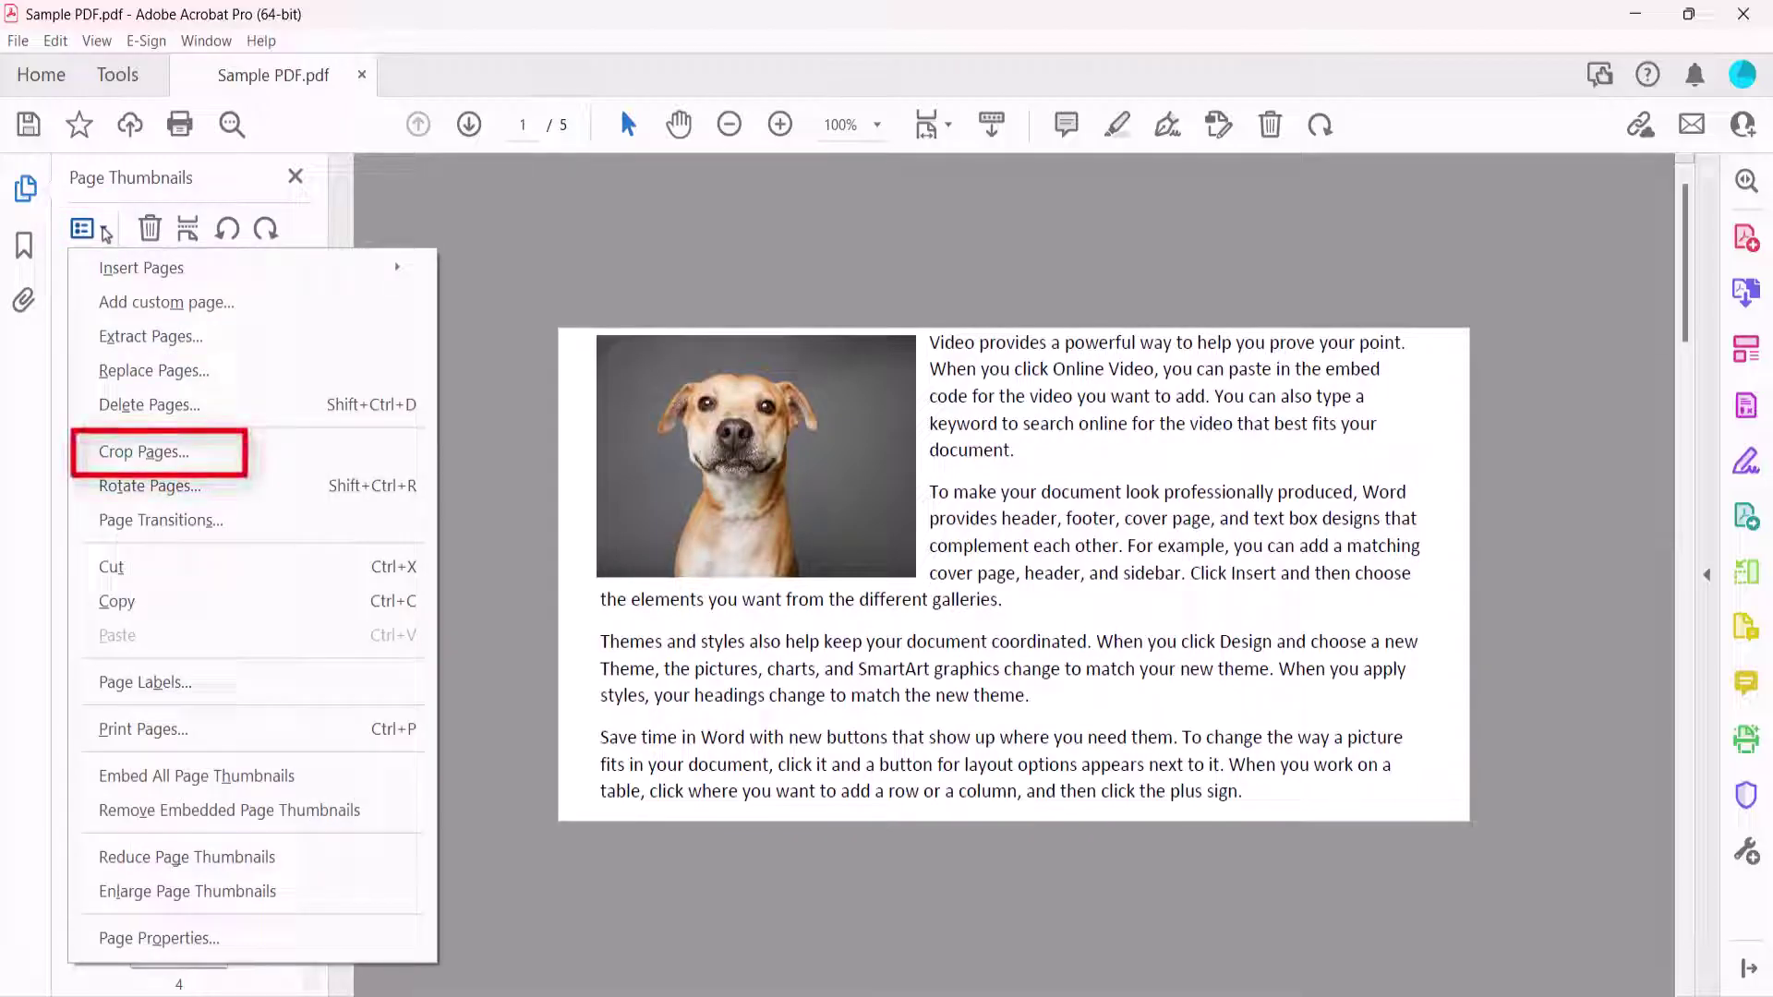
pyautogui.click(101, 451)
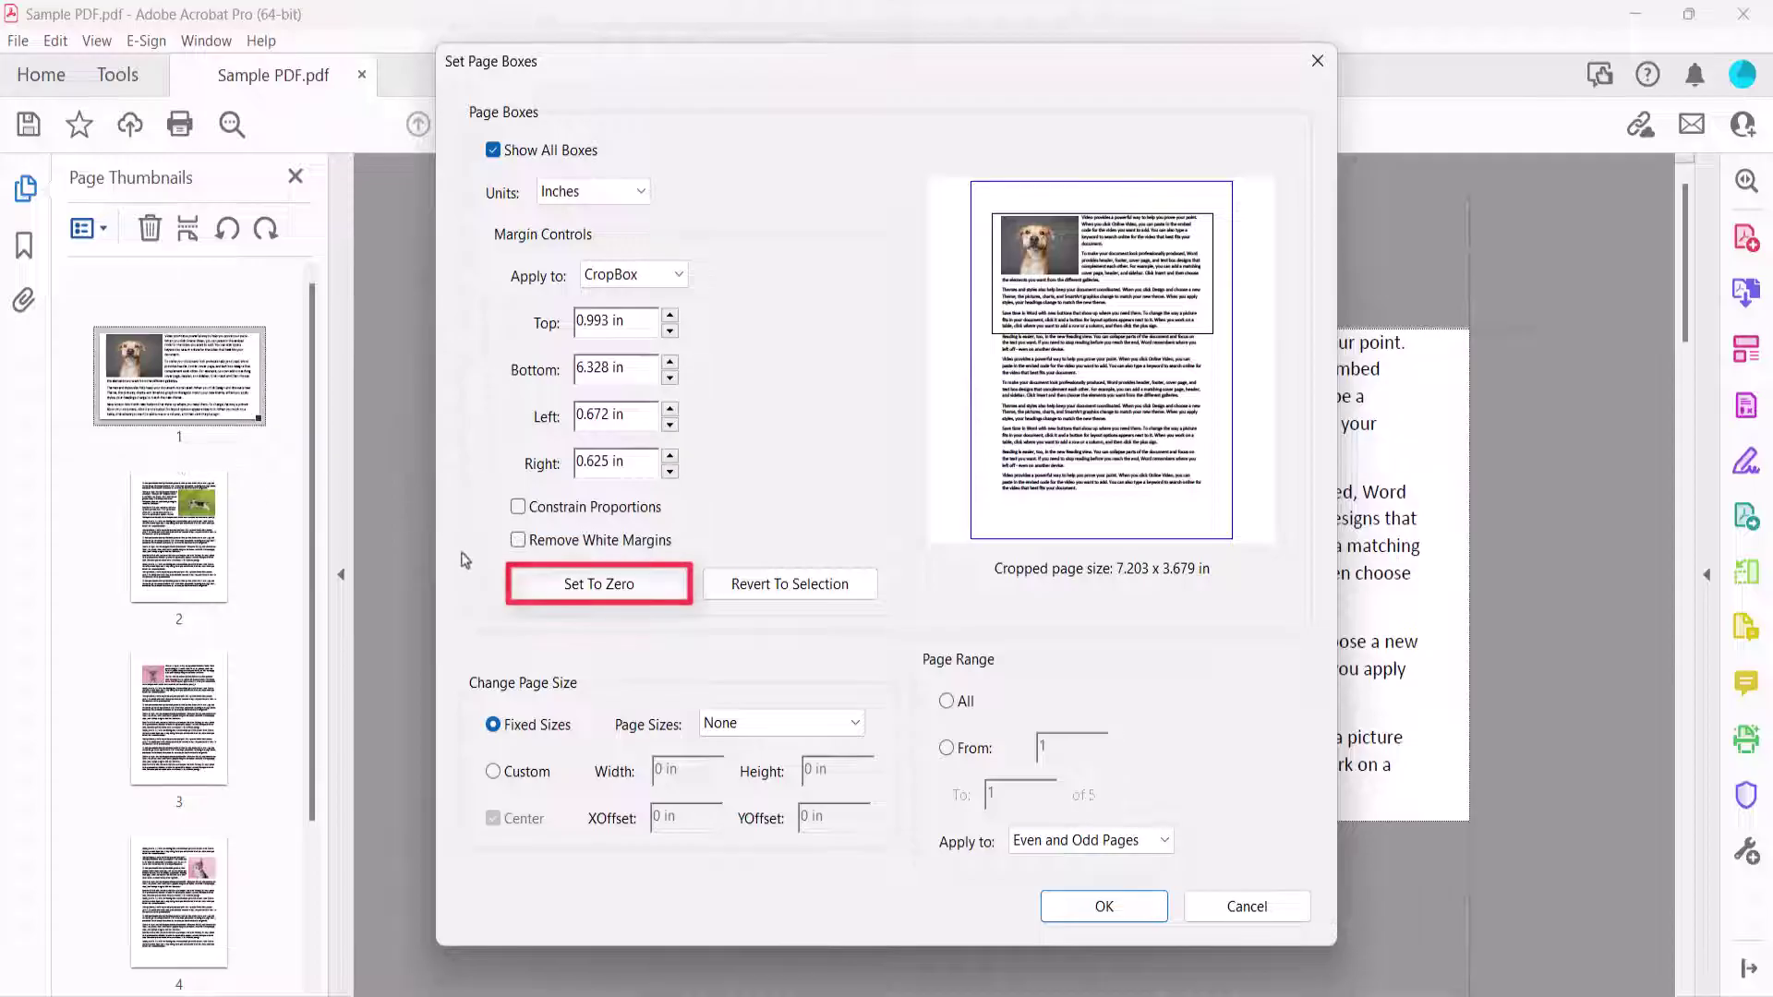
pyautogui.click(541, 591)
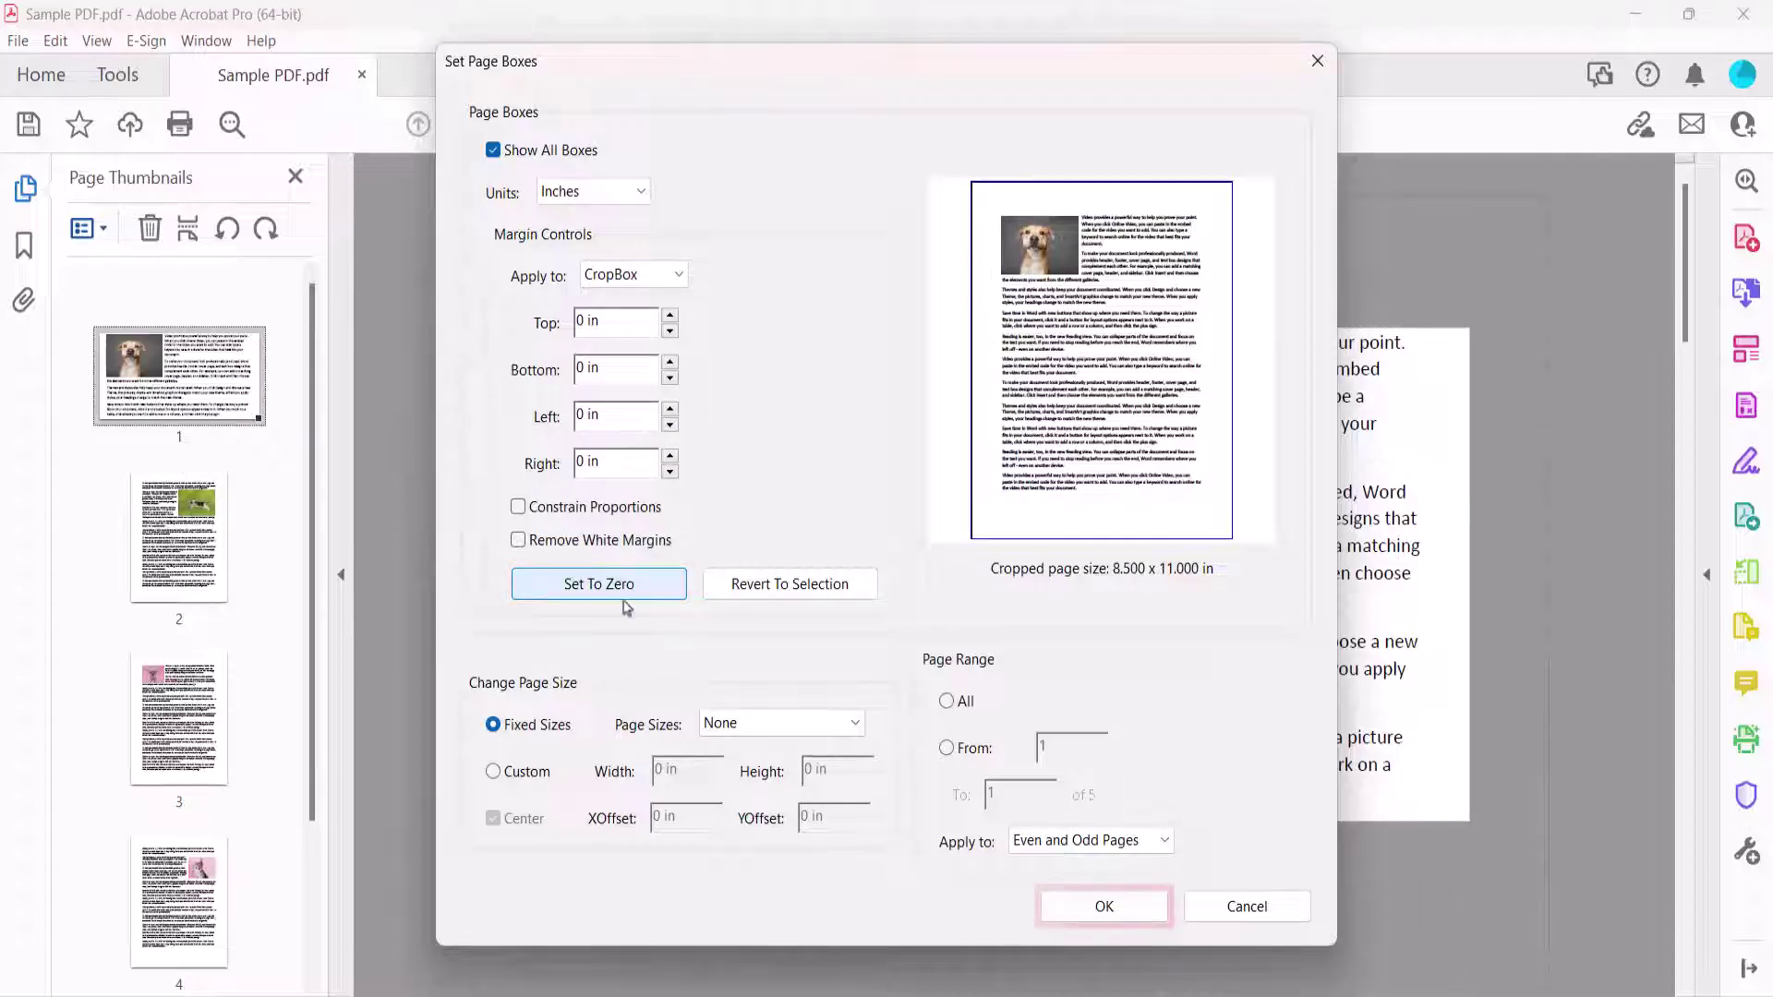
pyautogui.click(1118, 907)
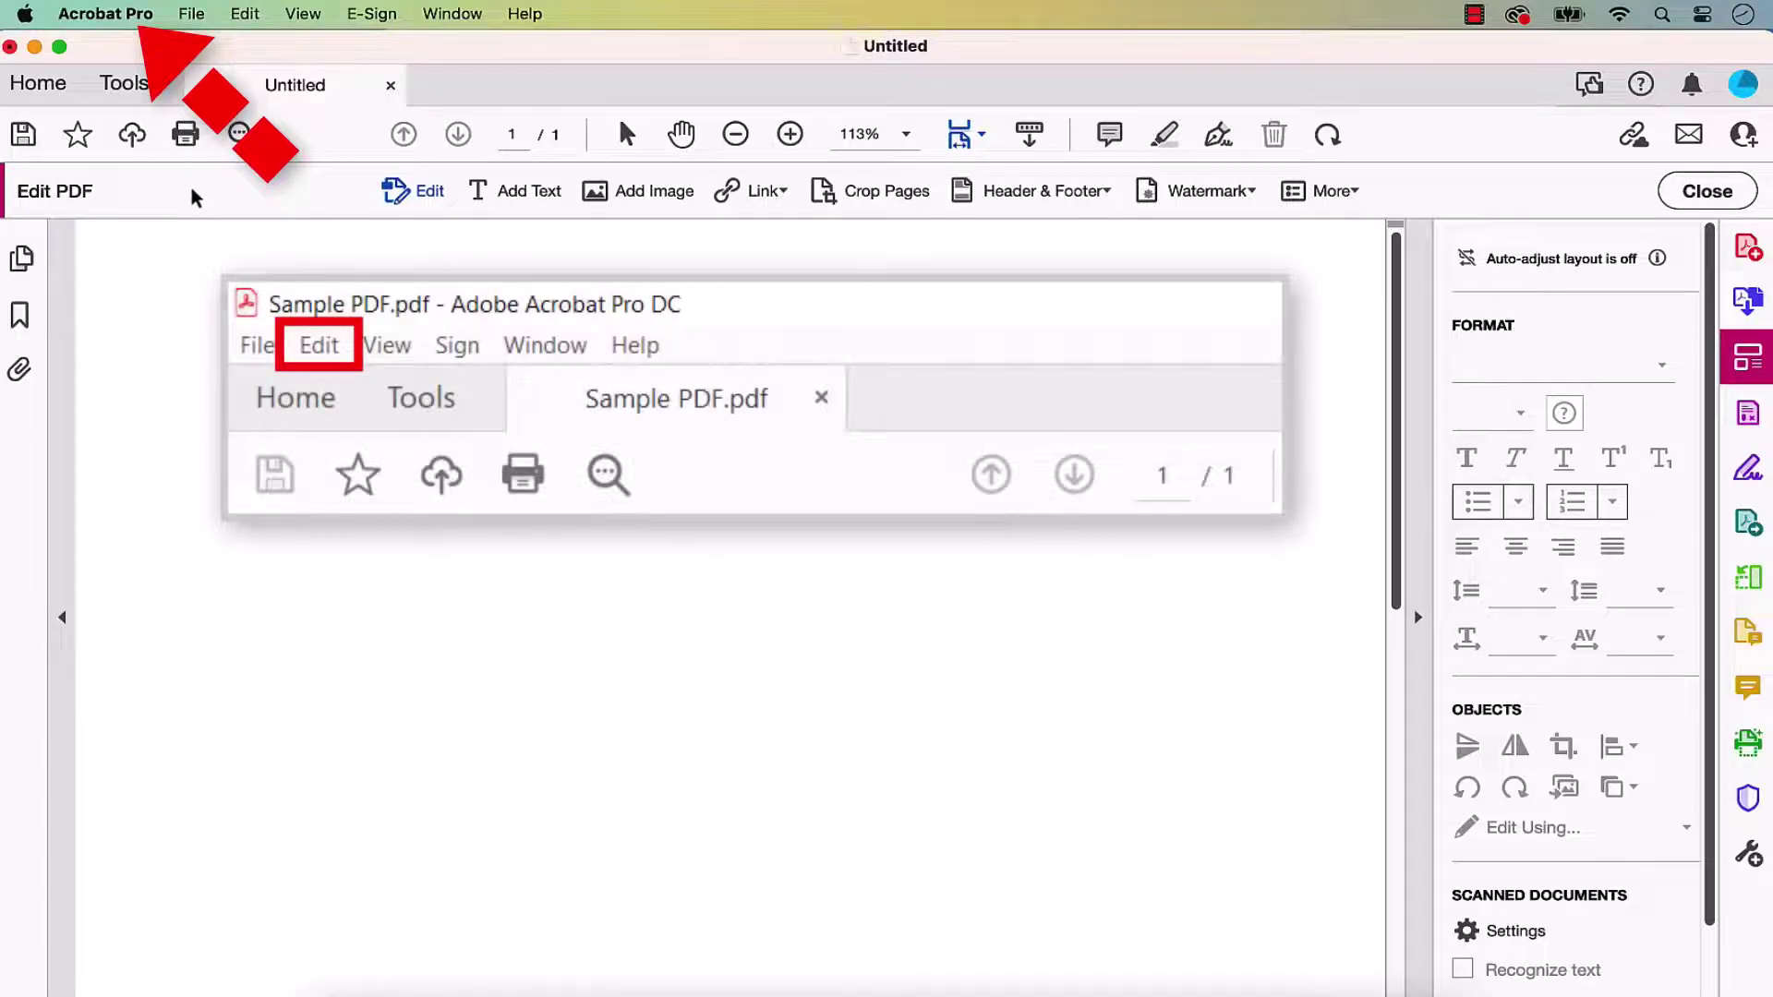
# - Uncheck 'Enable Auto-adjust layout by default' under Content Editing preferences
pyautogui.click(127, 15)
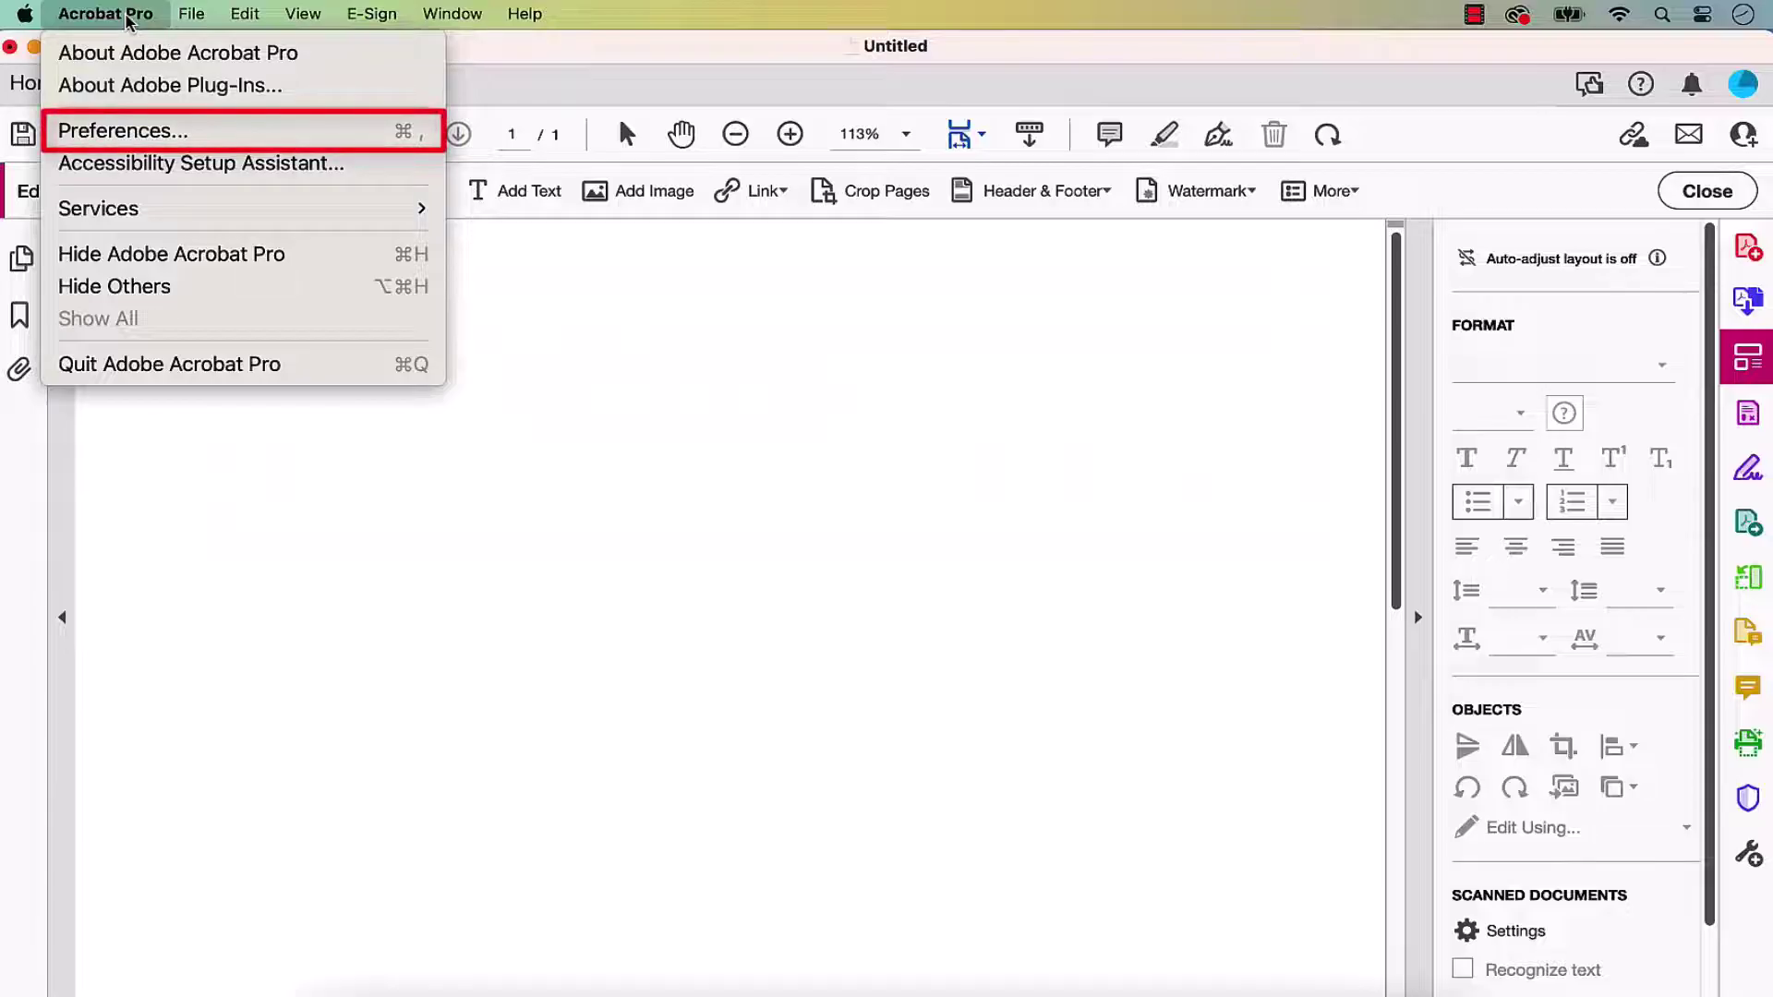
pyautogui.click(134, 134)
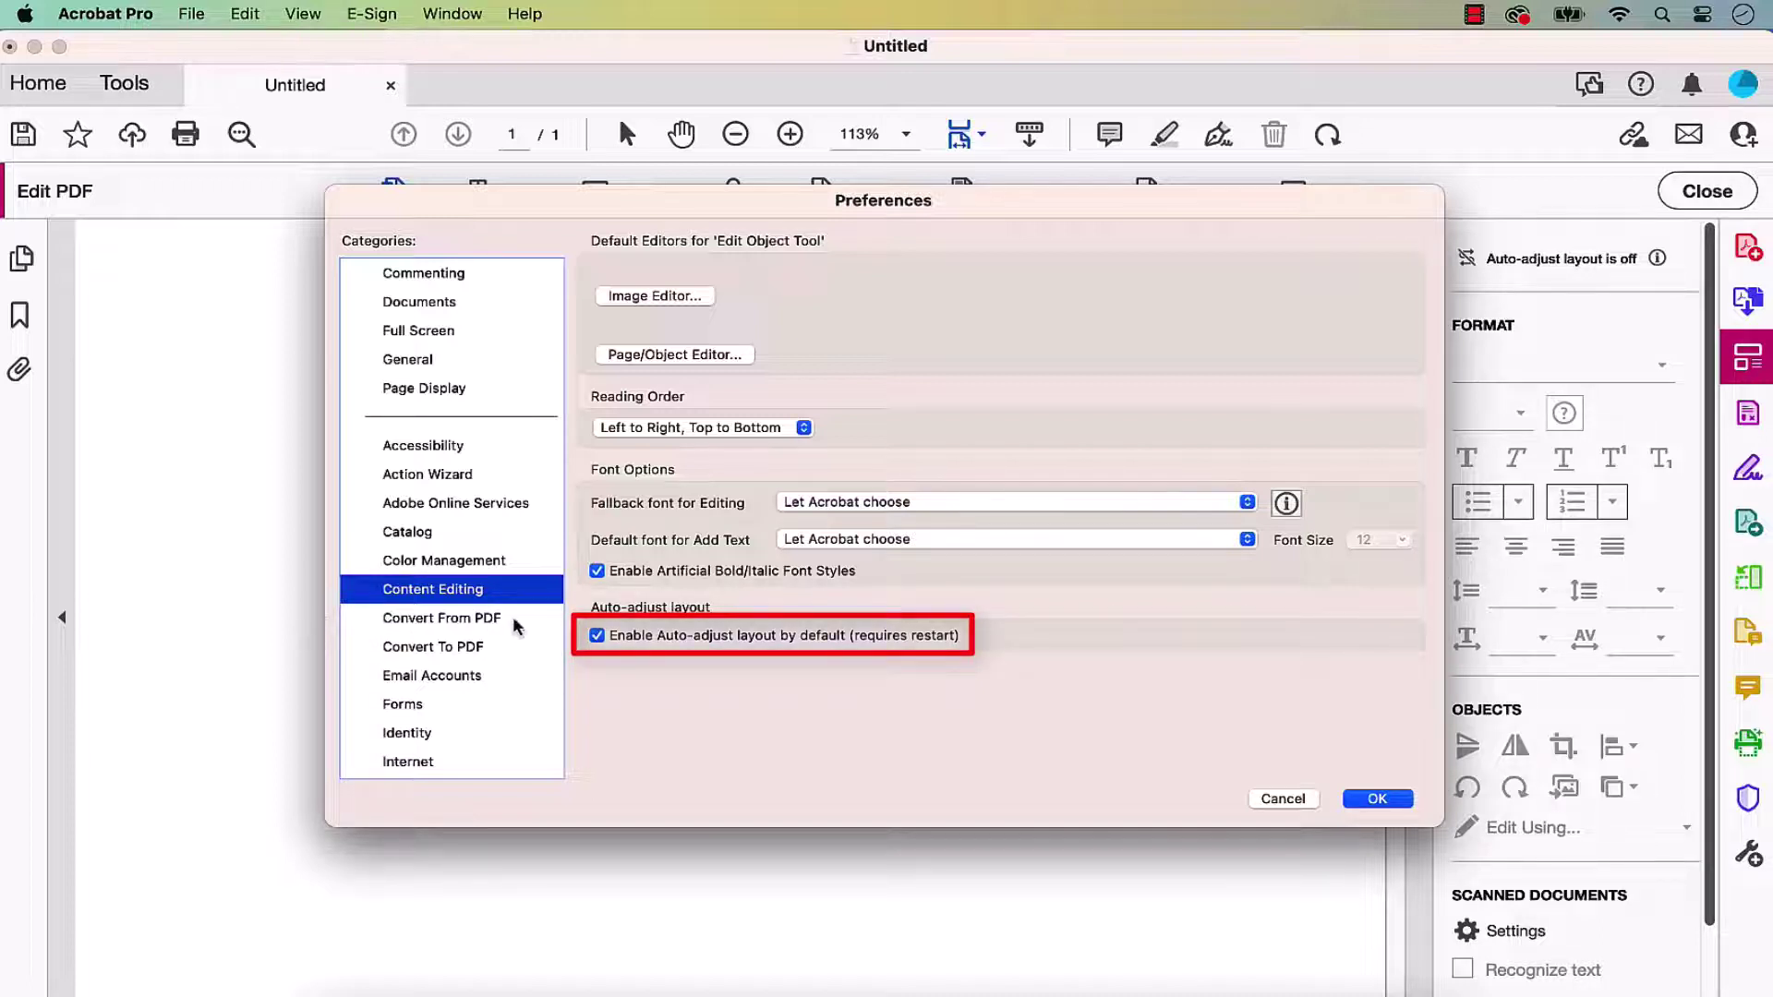
pyautogui.click(596, 635)
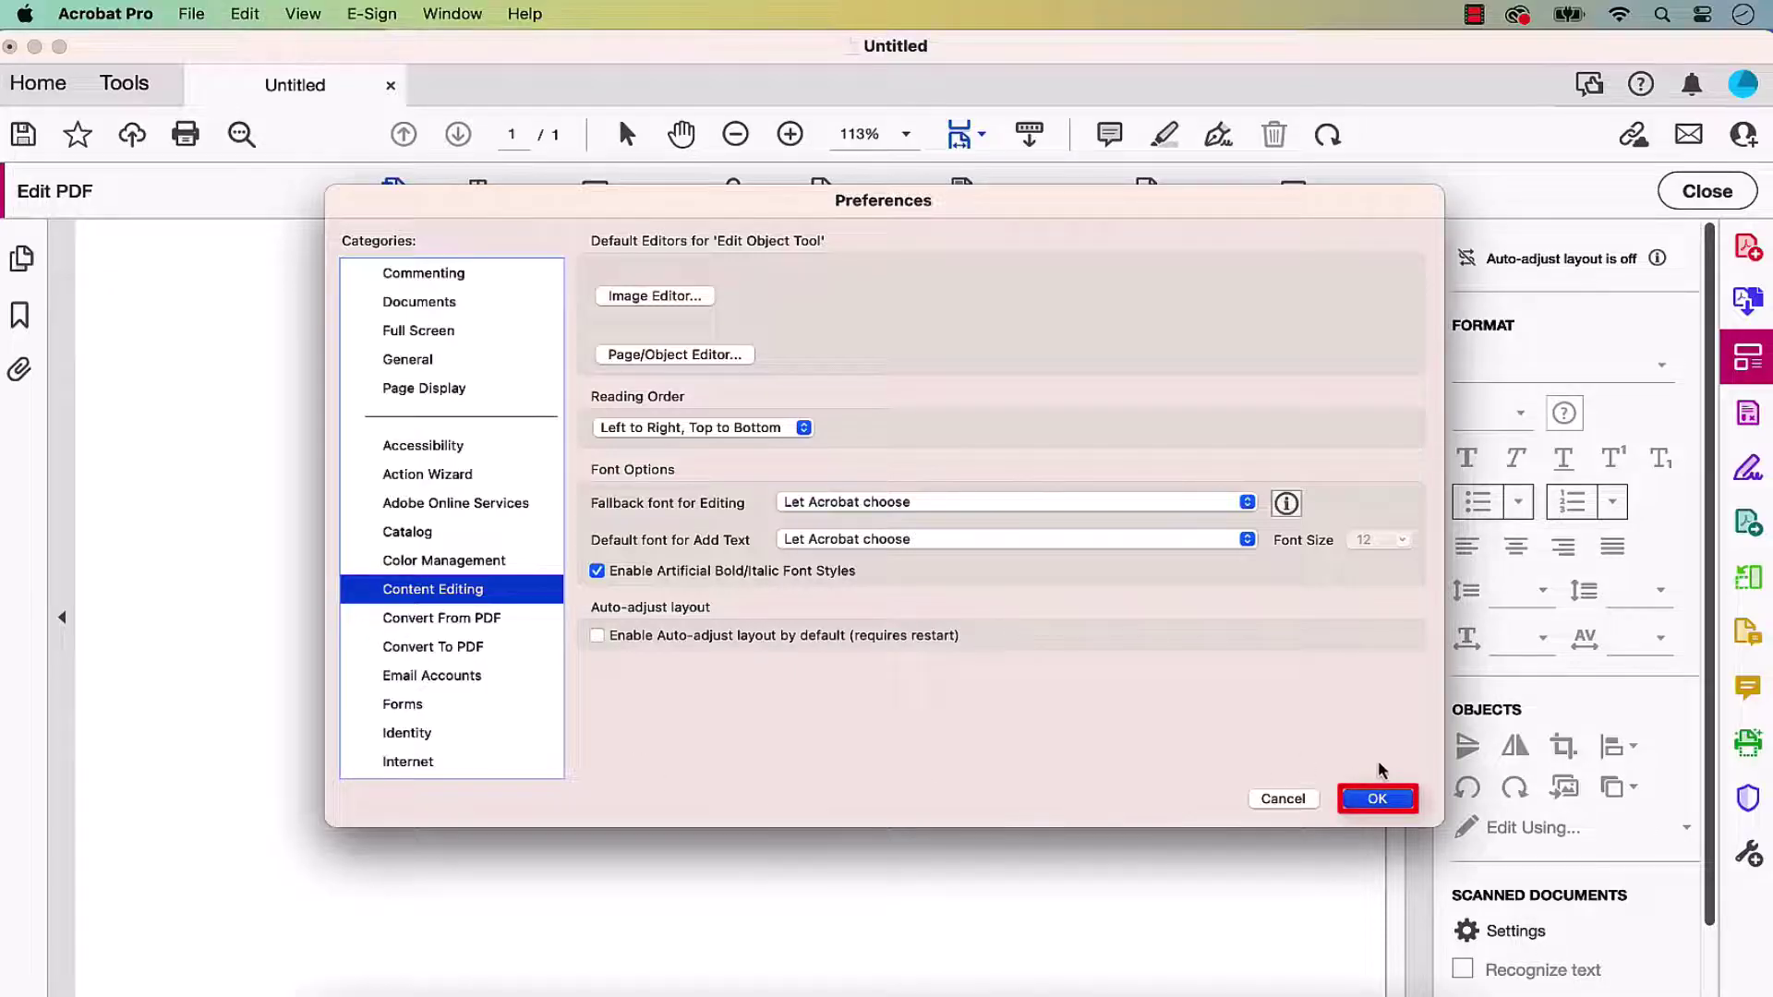
pyautogui.click(1375, 799)
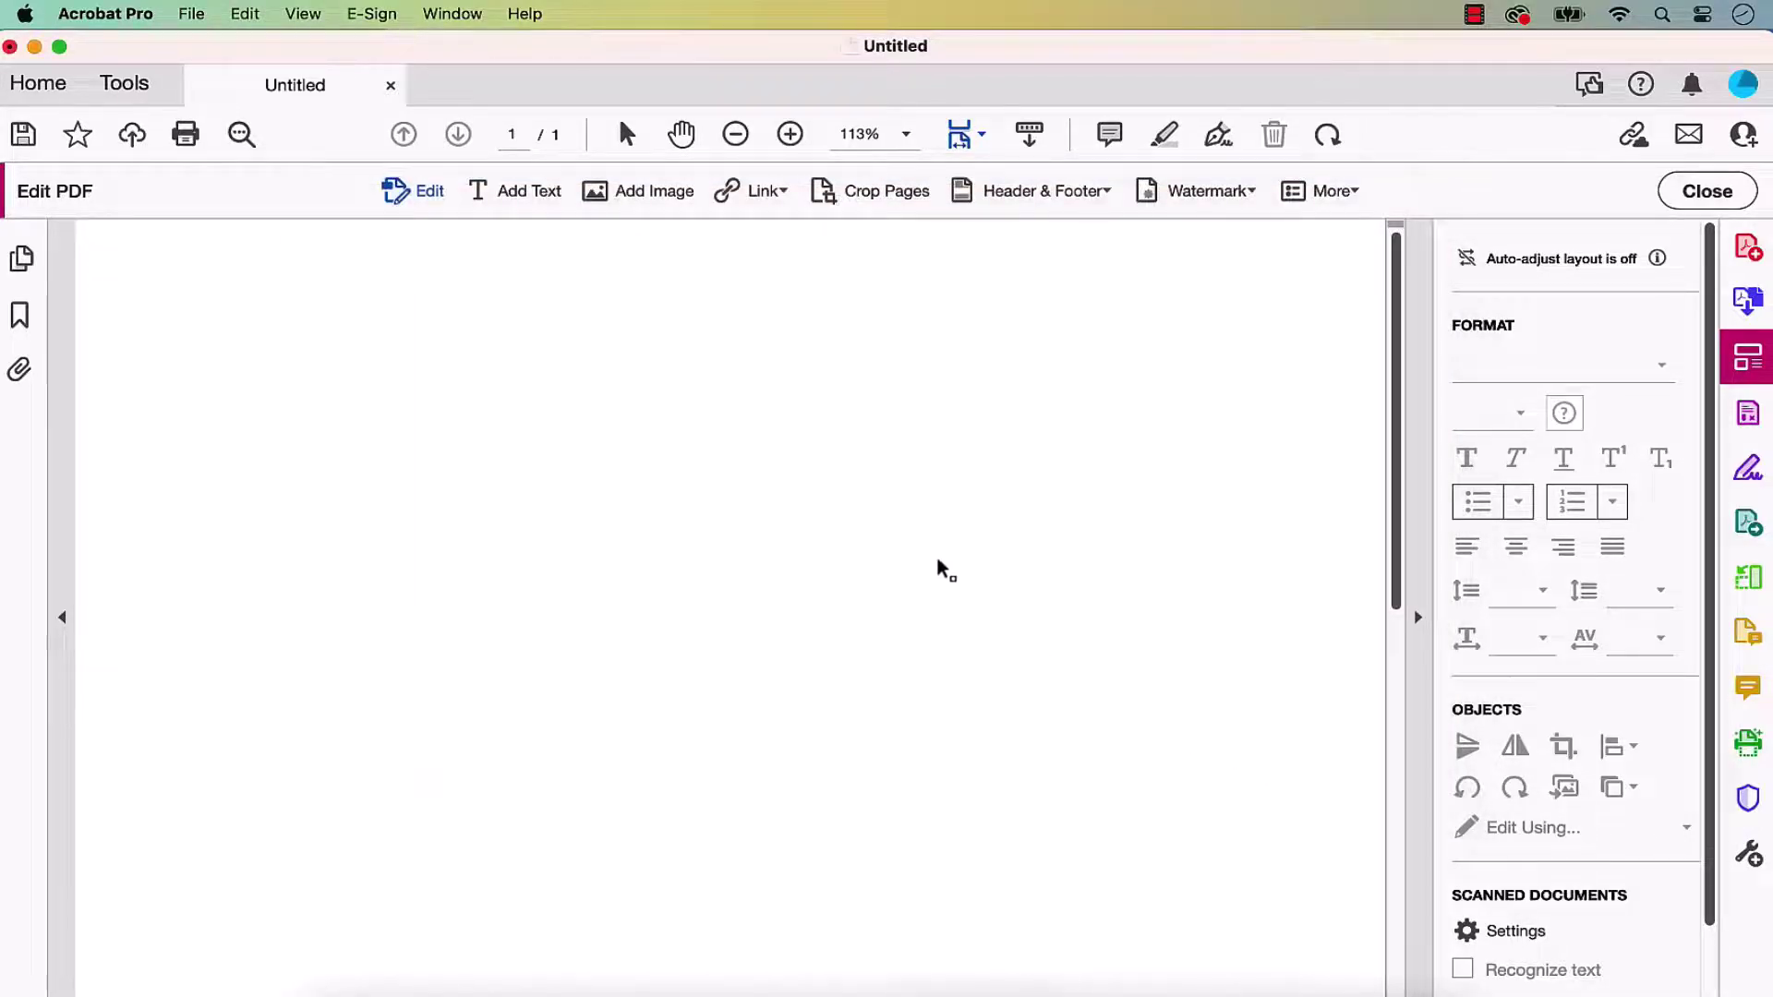